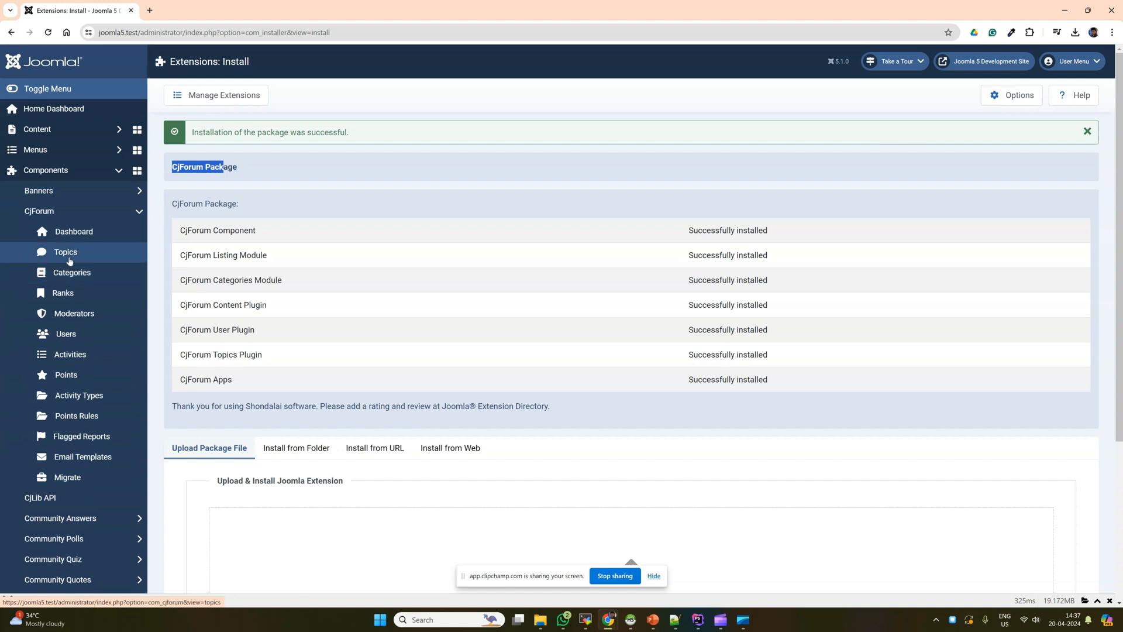
Step: Open the CjForum component options and look through the settings sections from Topics to Permissions
click(69, 241)
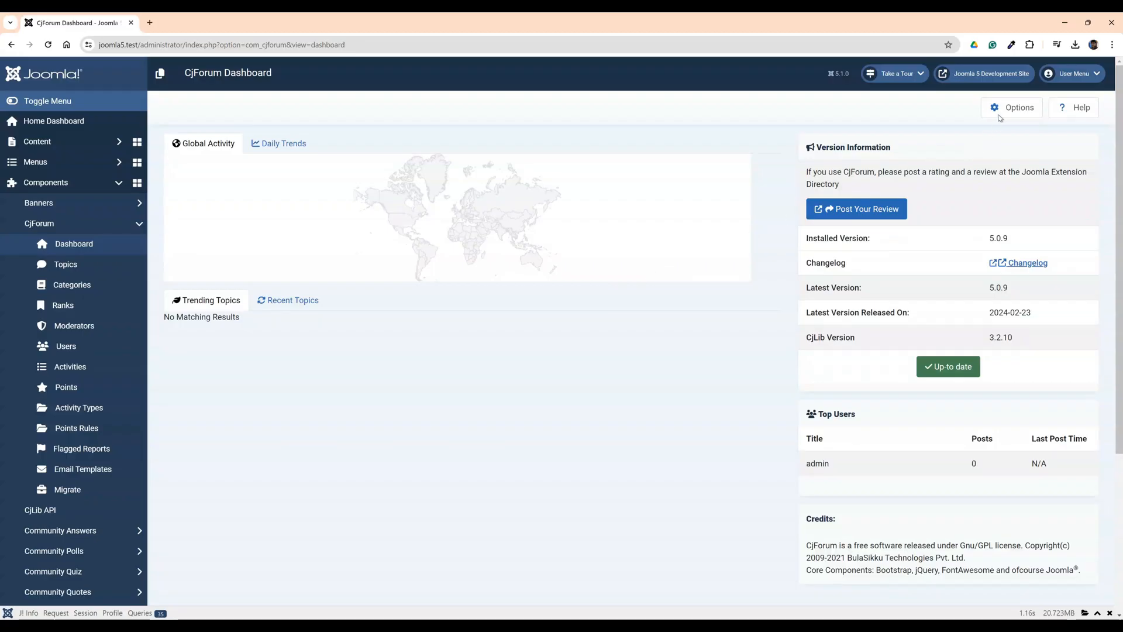
click(1002, 107)
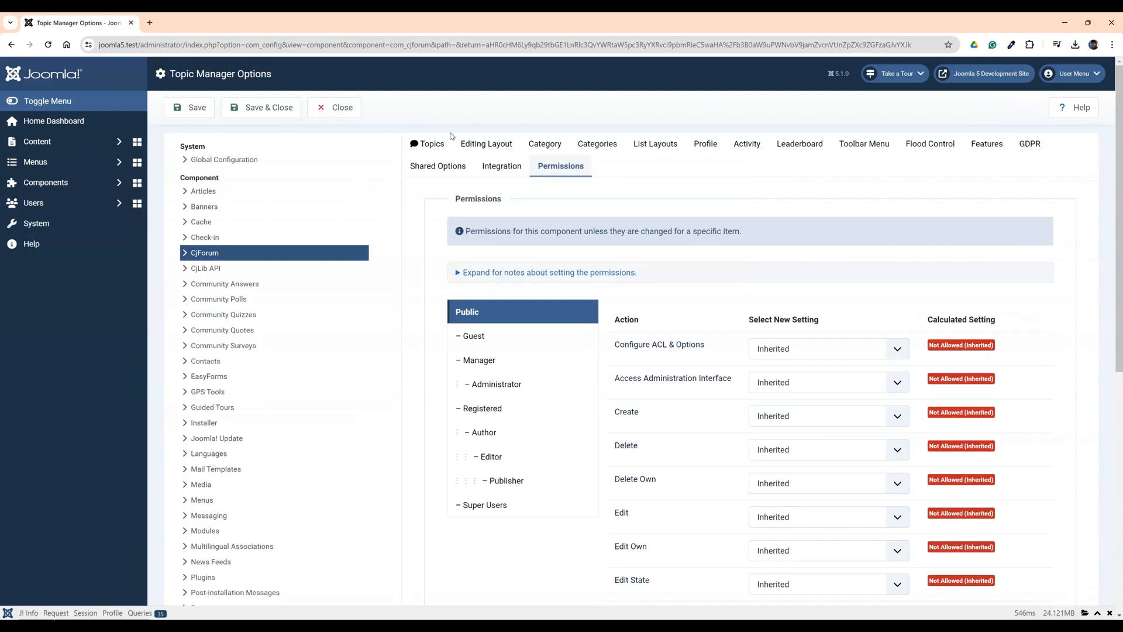
click(432, 143)
click(487, 143)
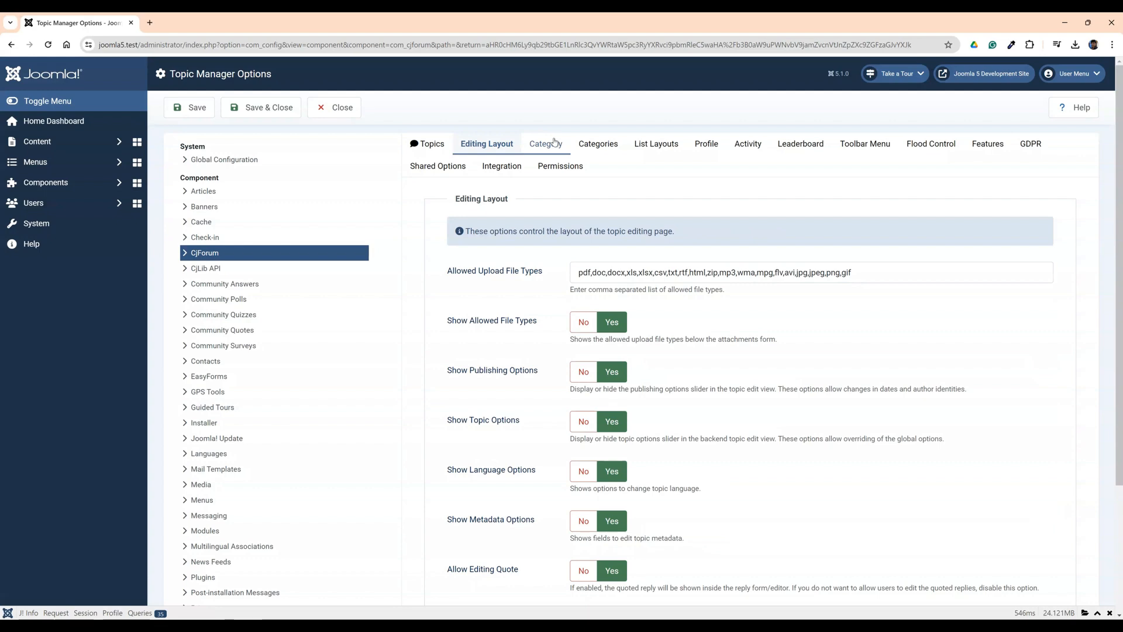
click(555, 143)
click(603, 149)
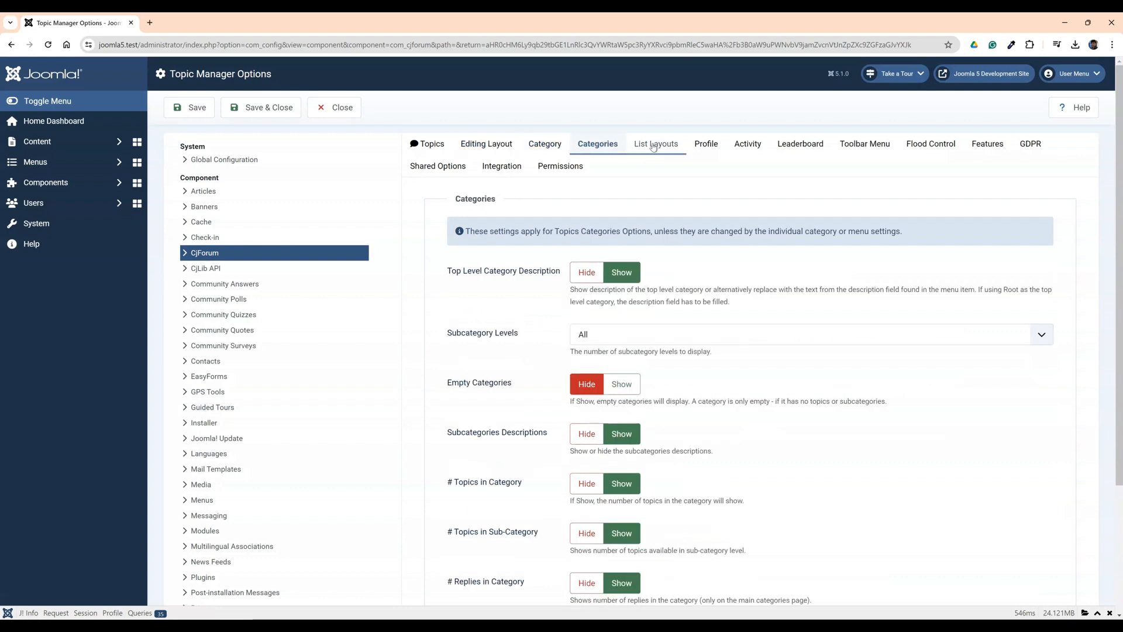
click(658, 148)
click(706, 146)
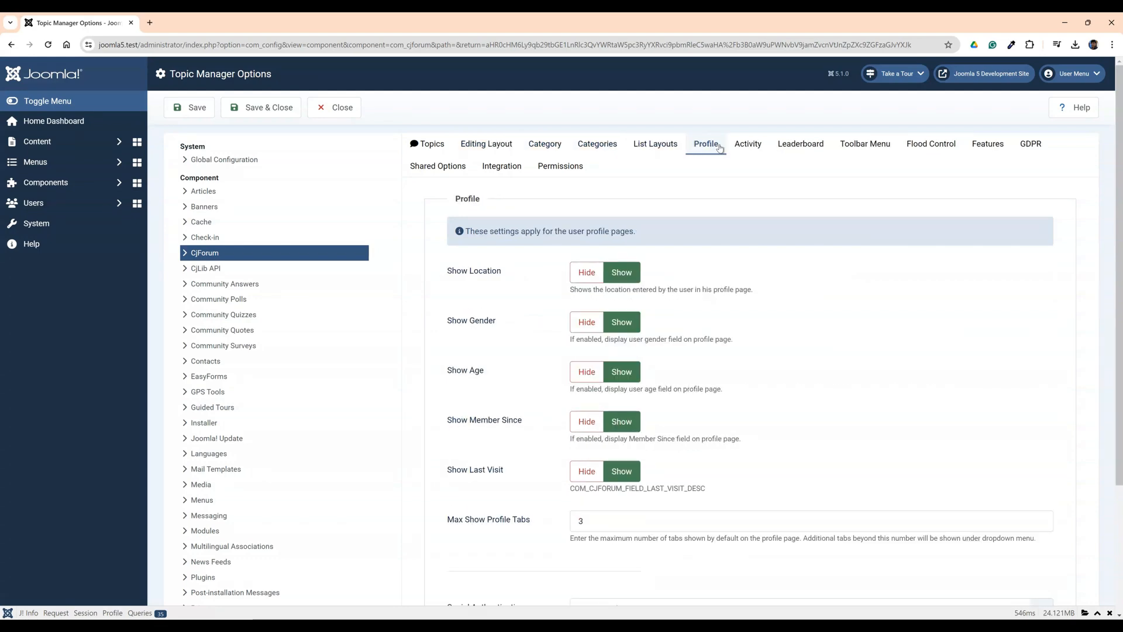
click(749, 146)
click(799, 146)
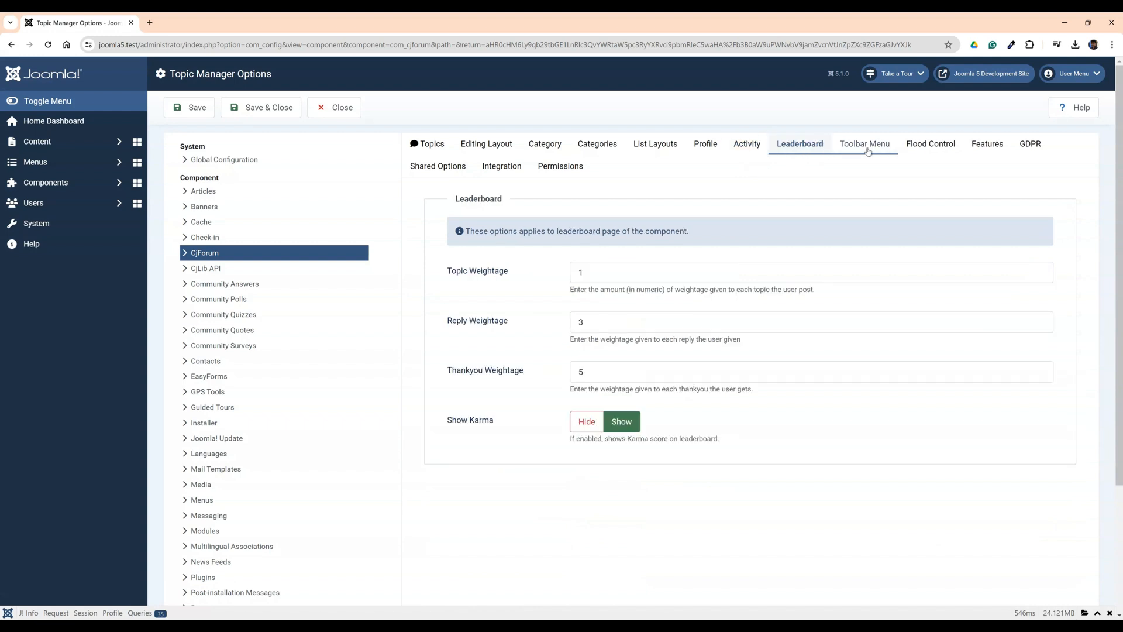
click(880, 147)
click(930, 146)
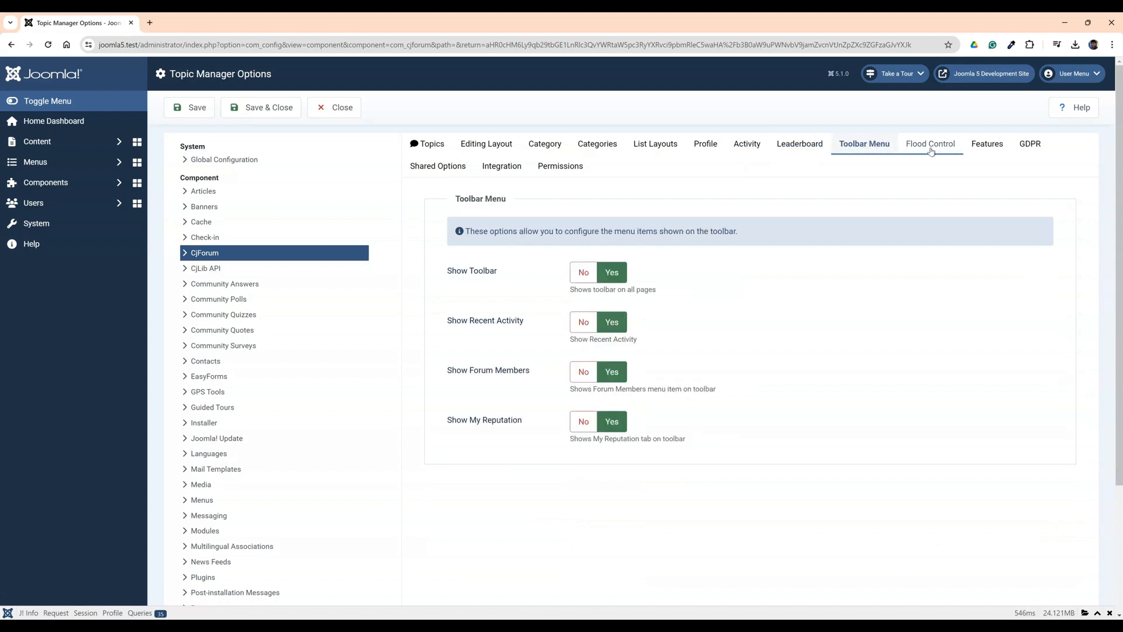
click(995, 151)
click(1031, 146)
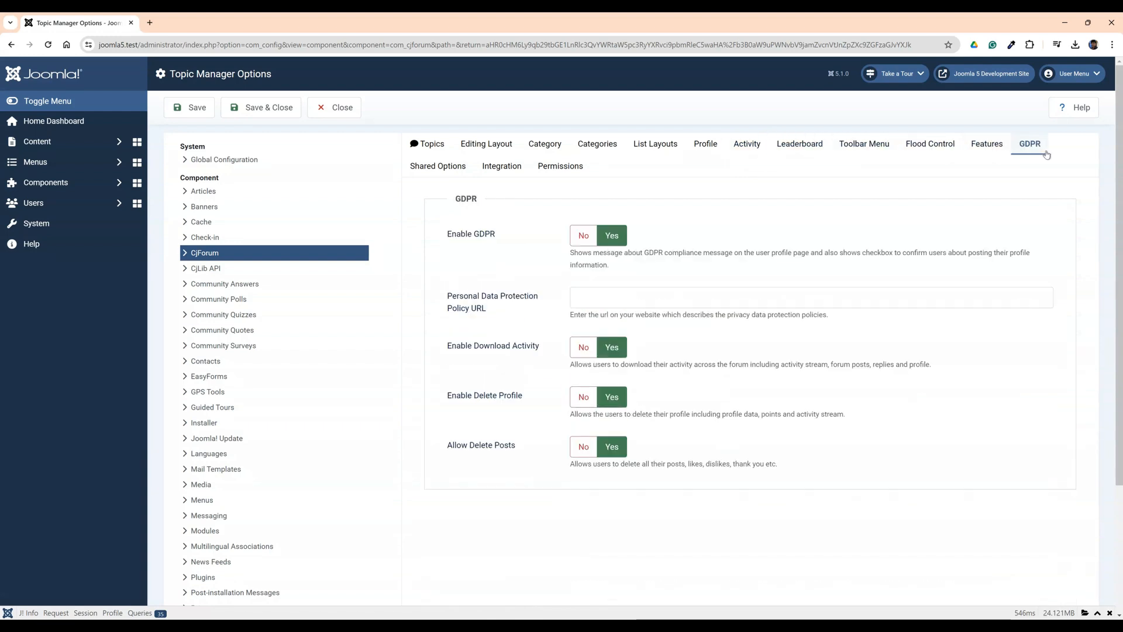
click(444, 169)
click(501, 178)
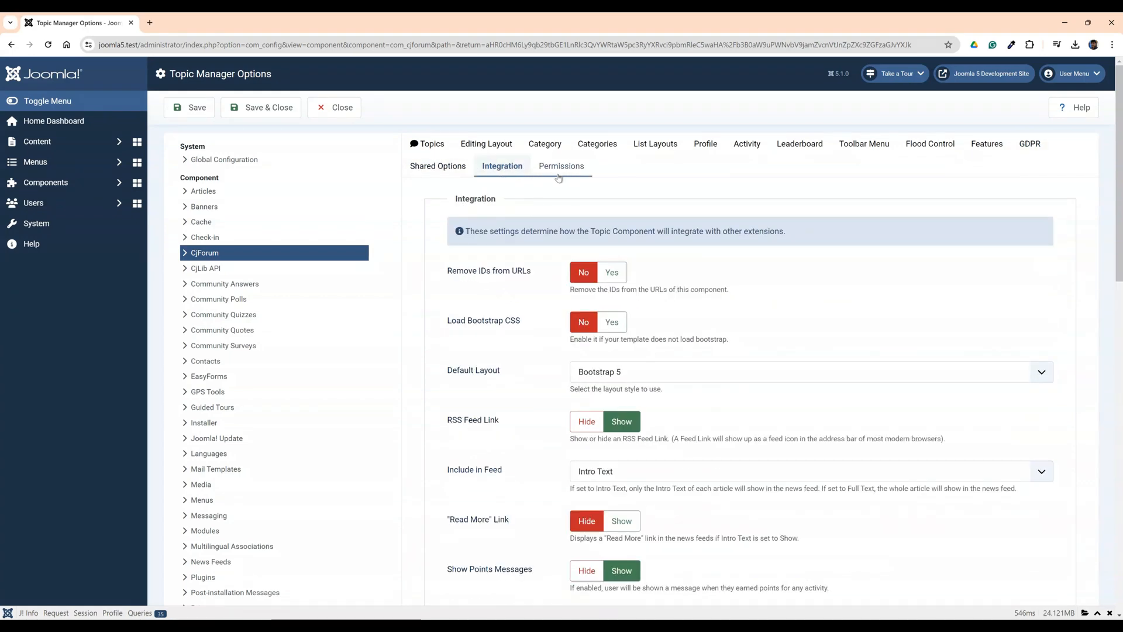
click(569, 176)
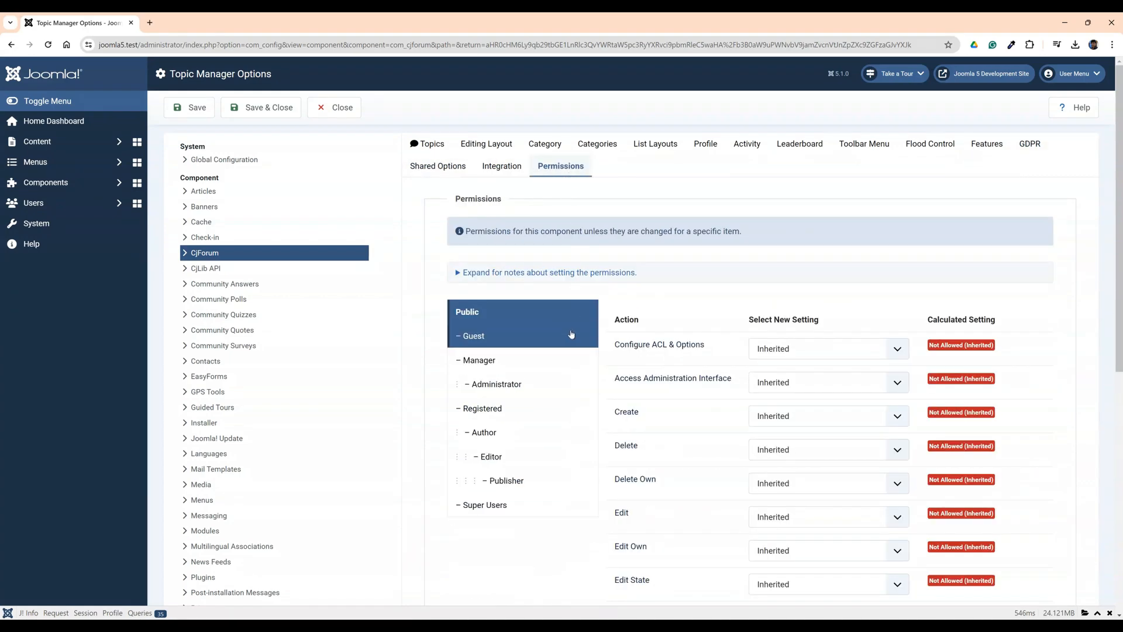
Step: Review the CjForum permissions of the Public and Registered groups, and save and close the options
scroll(582, 388, down, 2)
scroll(582, 388, down, 4)
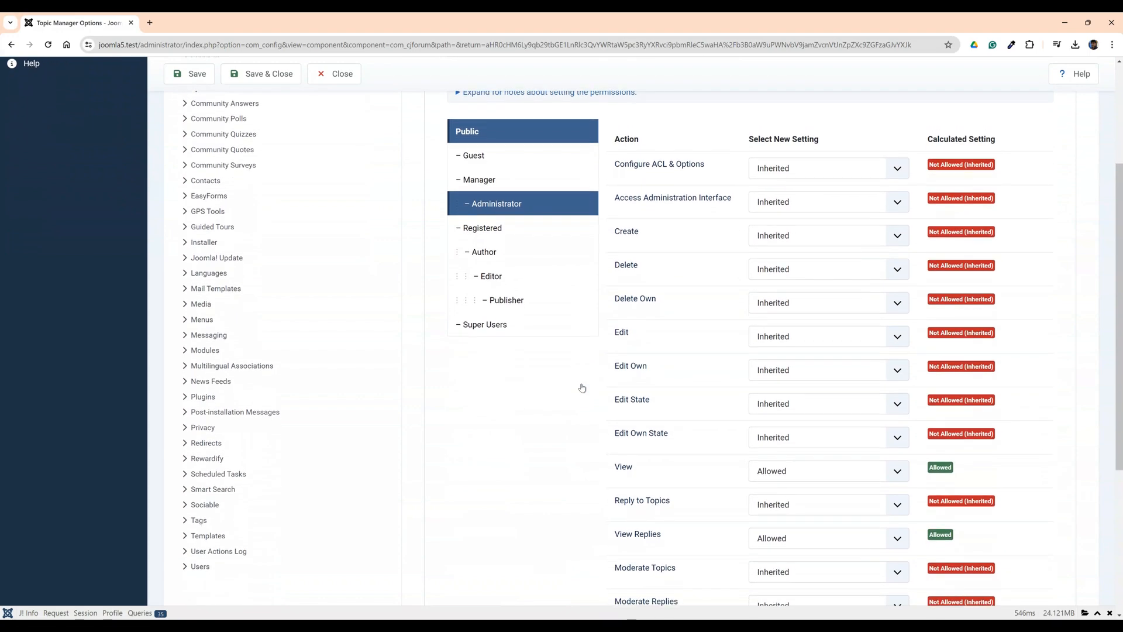
scroll(582, 388, down, 2)
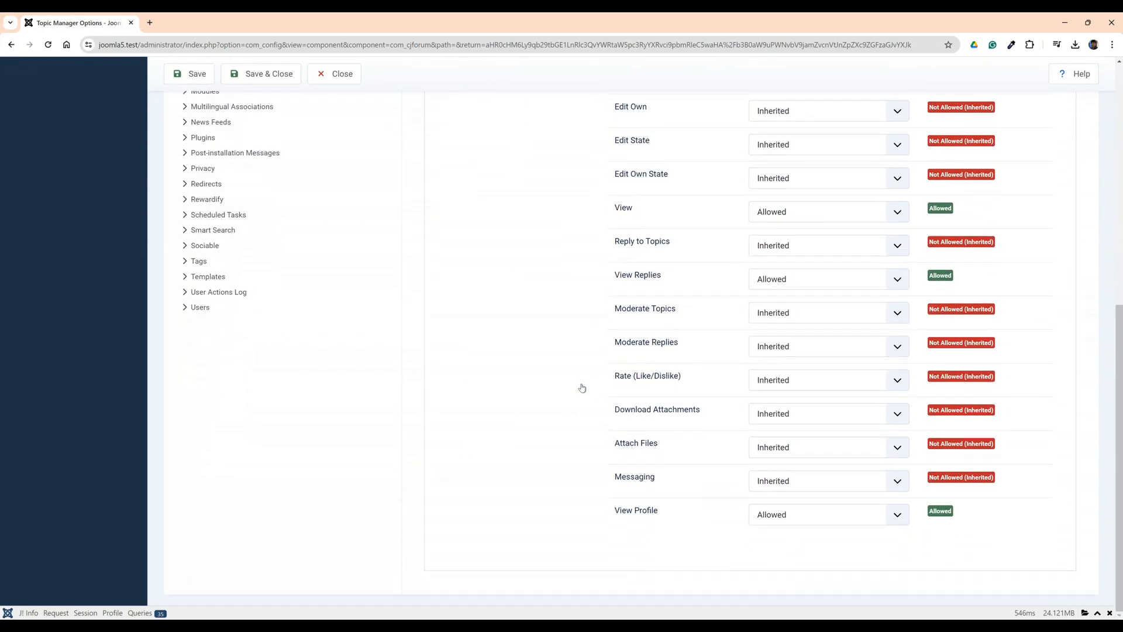
scroll(582, 388, up, 4)
click(531, 182)
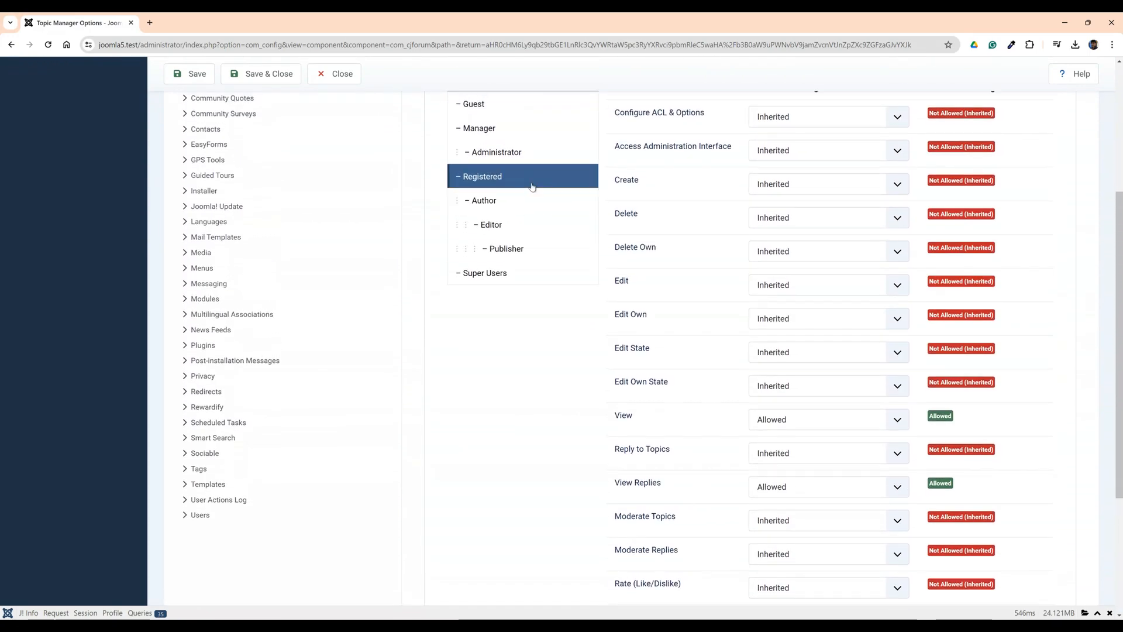
scroll(621, 323, up, 3)
scroll(621, 323, down, 7)
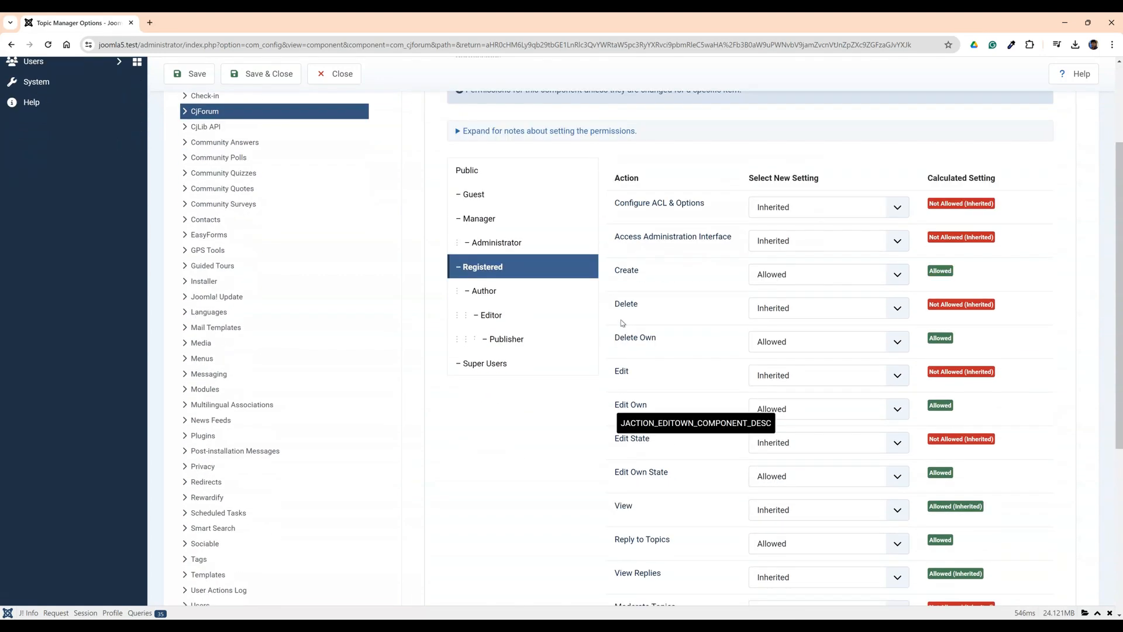
scroll(621, 322, up, 7)
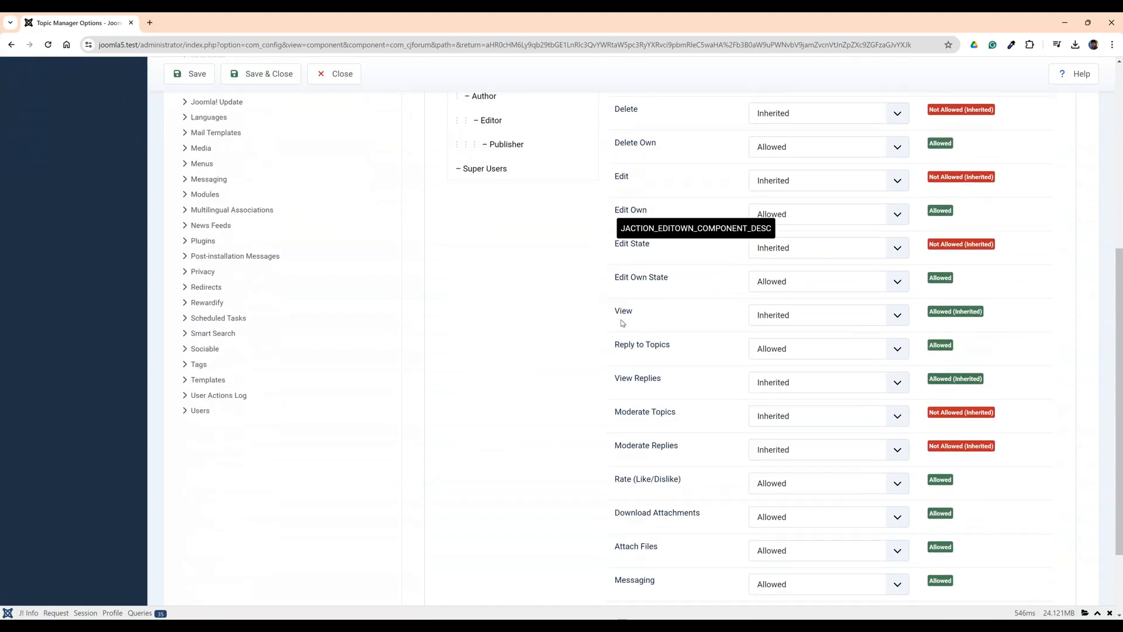
scroll(622, 323, up, 1)
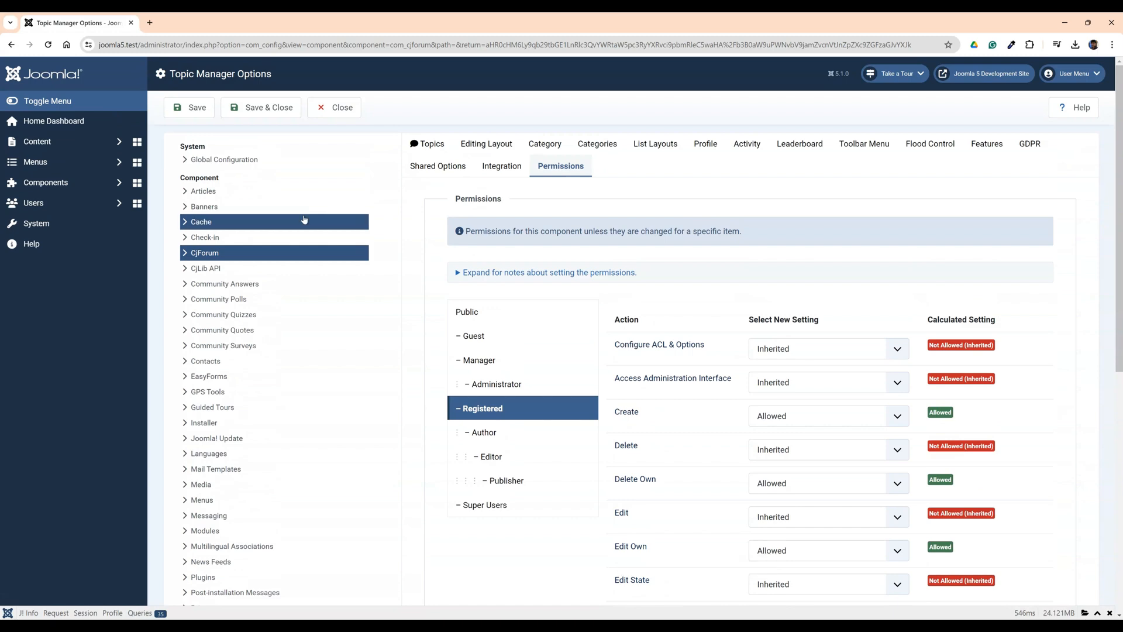
click(254, 111)
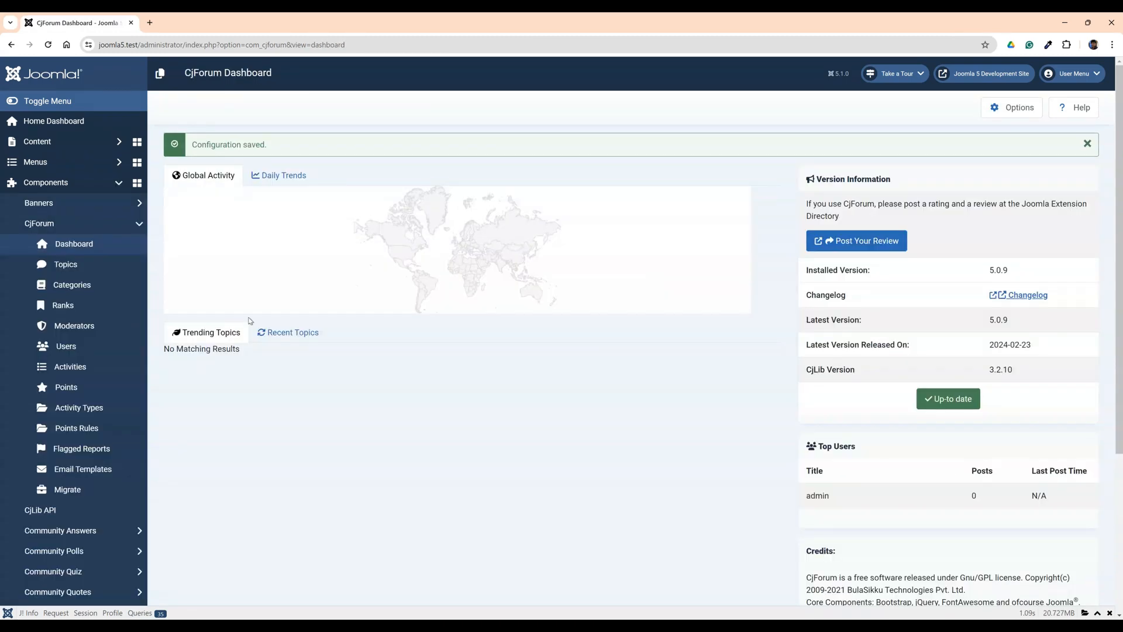
Step: Open the system's plugin management list and search it for "cjforum"
scroll(125, 334, down, 2)
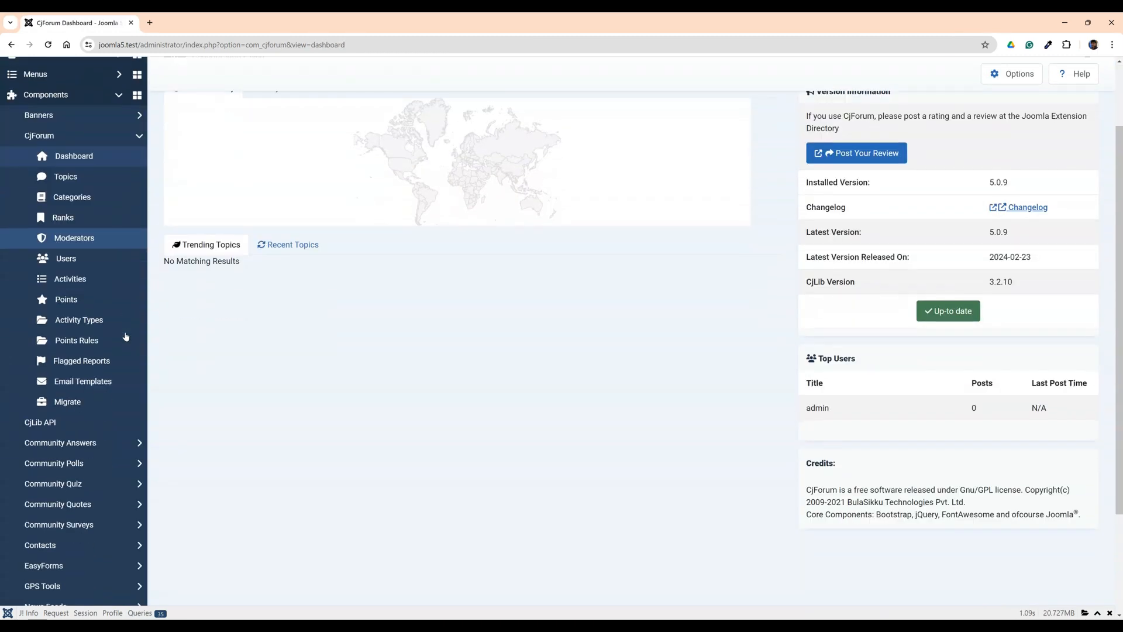
scroll(125, 337, down, 3)
click(42, 593)
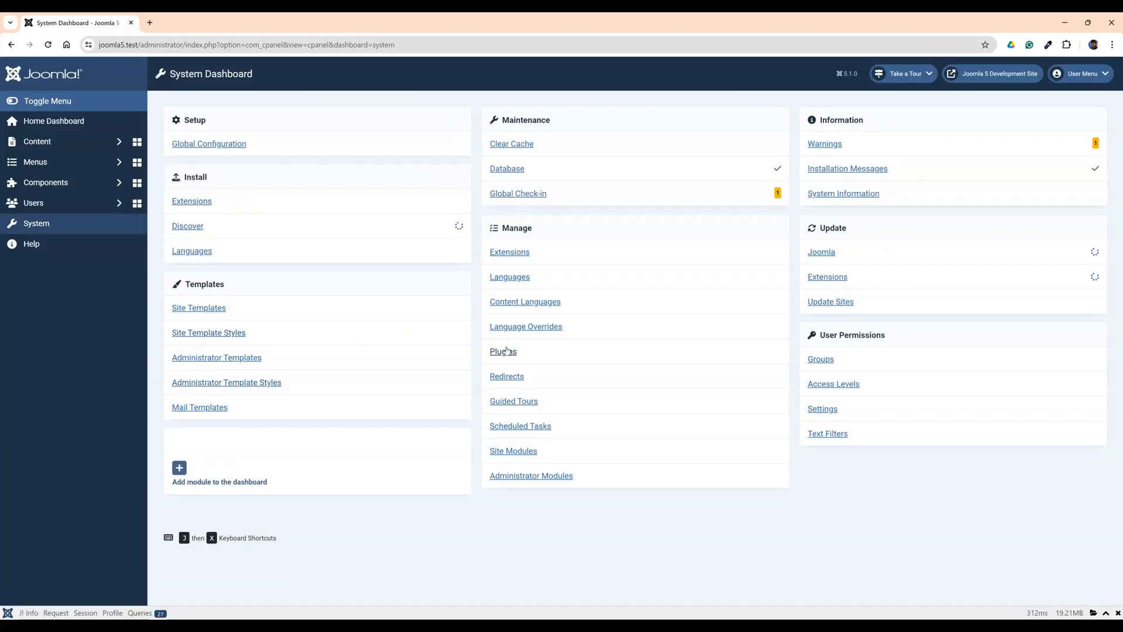
click(510, 352)
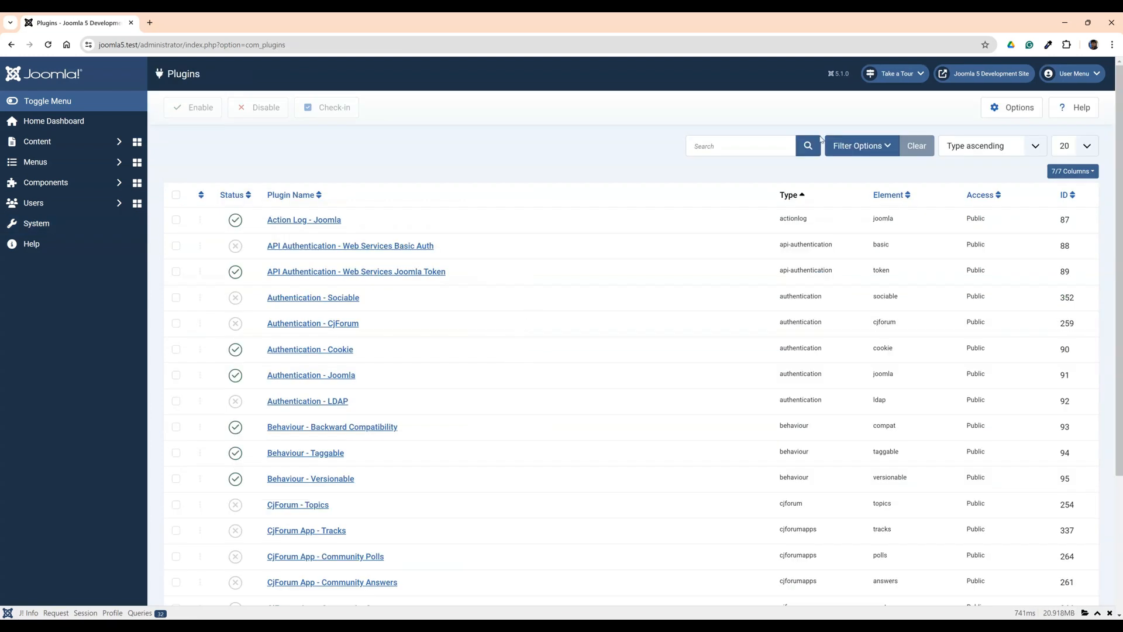
click(766, 145)
text(cjforum)
key(Return)
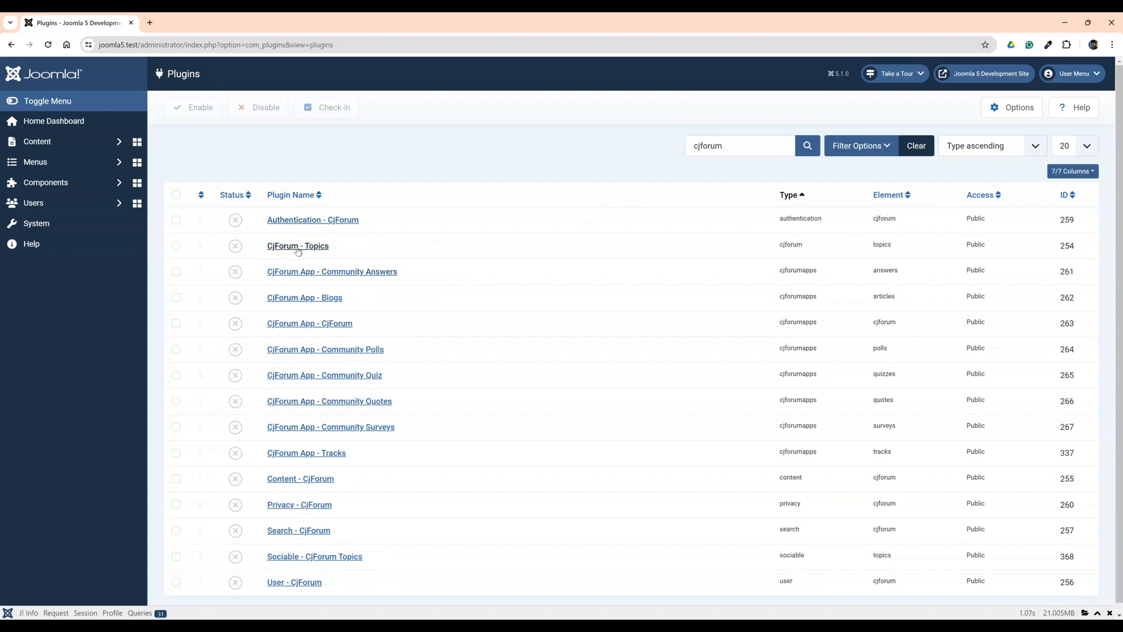
Step: Enable the CjForum - Topics, CjForum App - CjForum, Content - CjForum, Privacy - CjForum, Search - CjForum and User - CjForum plugins
click(238, 248)
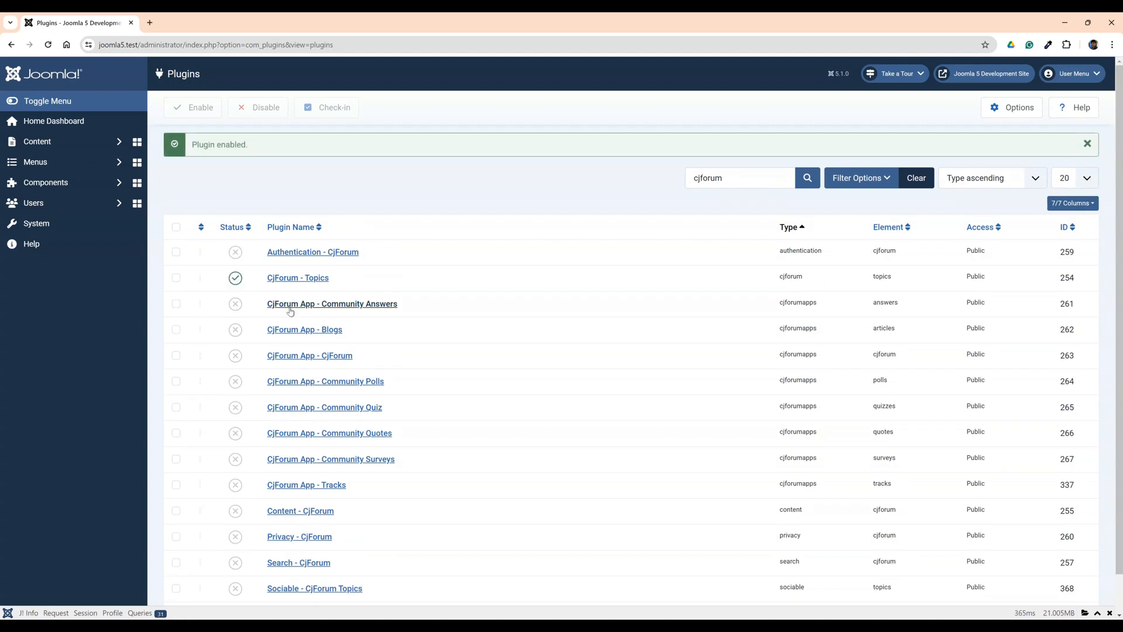
scroll(385, 370, down, 1)
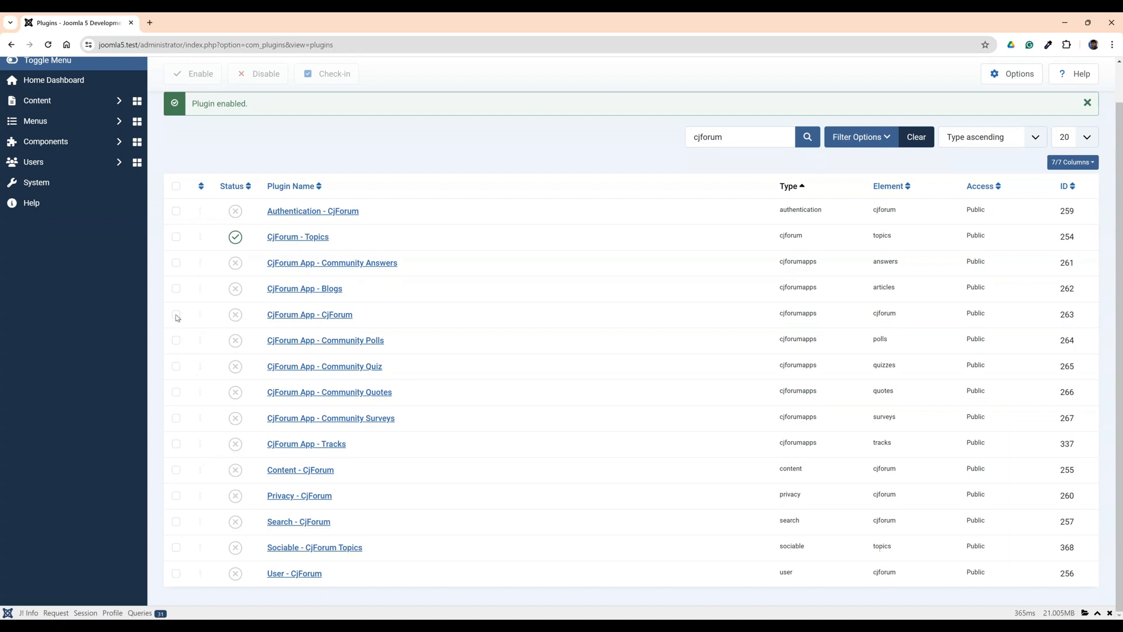
click(177, 314)
click(176, 340)
click(176, 341)
click(176, 471)
click(175, 498)
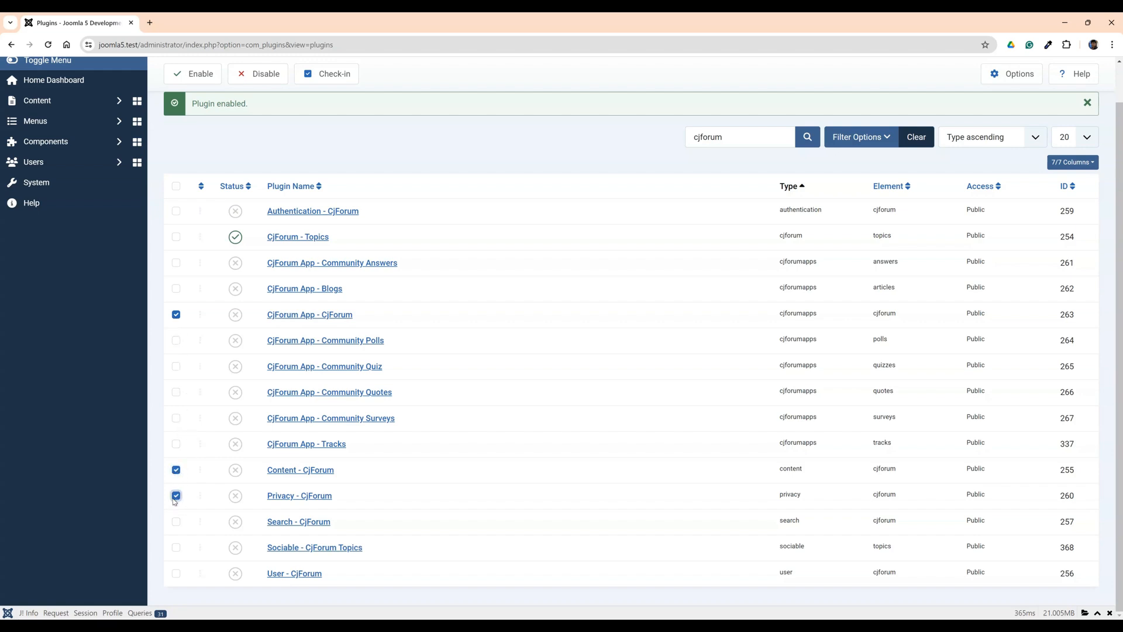
click(176, 522)
click(177, 573)
click(199, 75)
scroll(585, 305, down, 1)
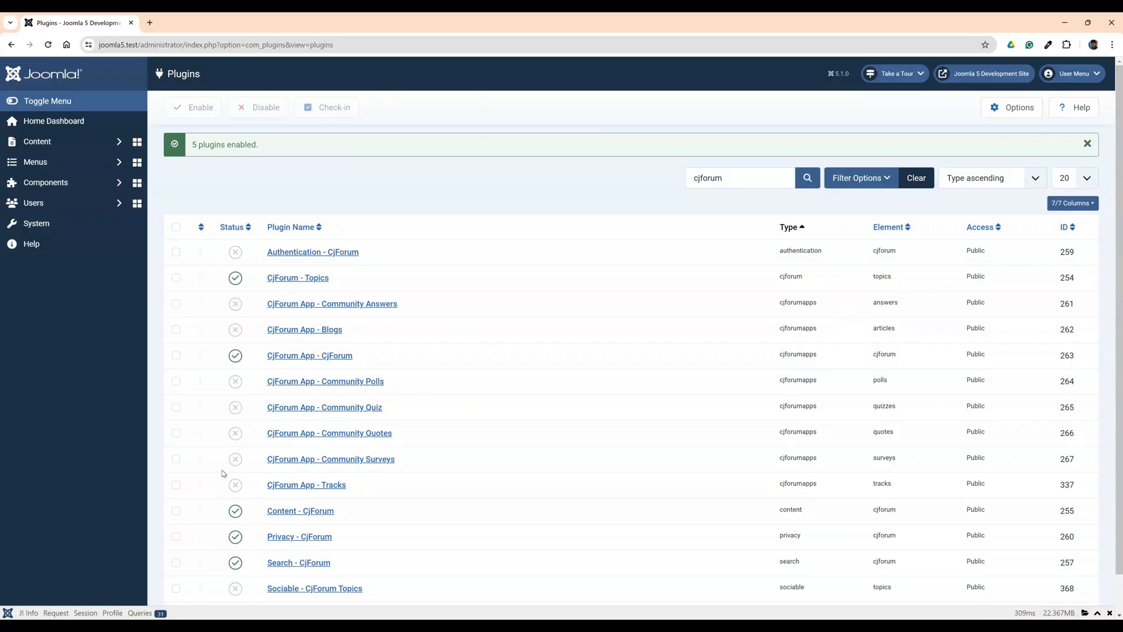
Step: Start a new category in CjForum's topic categories and title it "My Parent Forum"
click(63, 192)
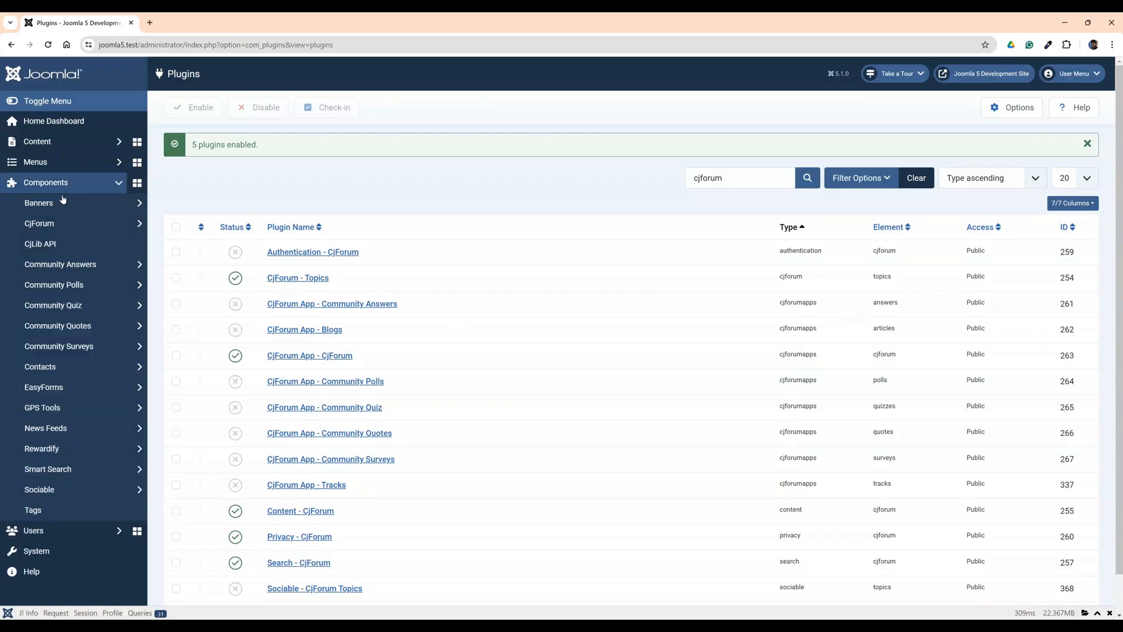
click(42, 224)
click(65, 268)
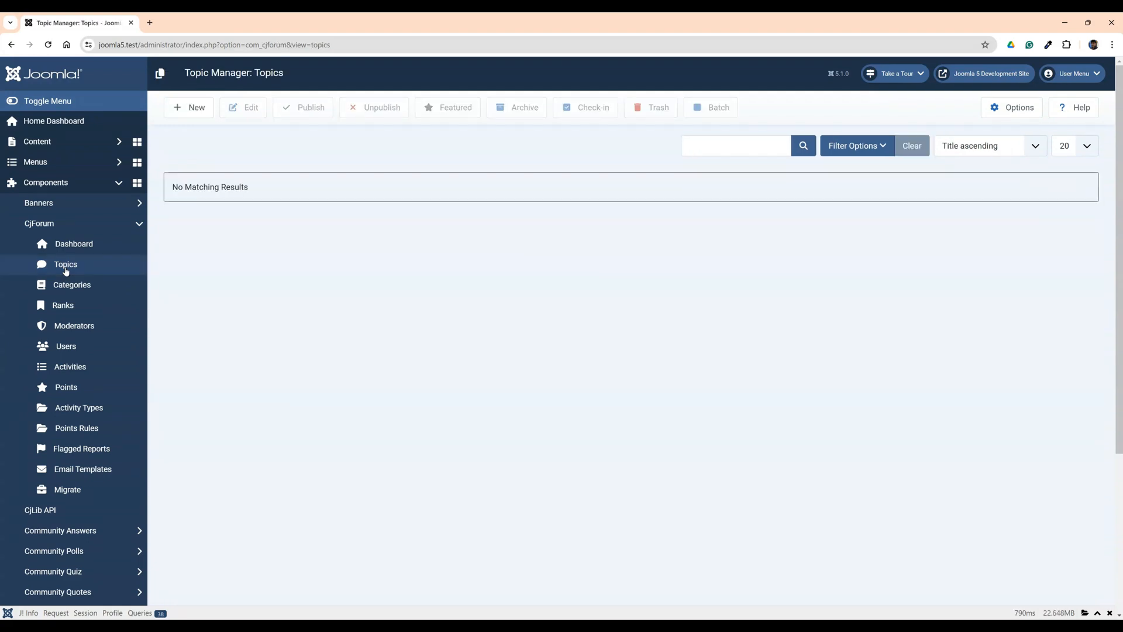
click(57, 287)
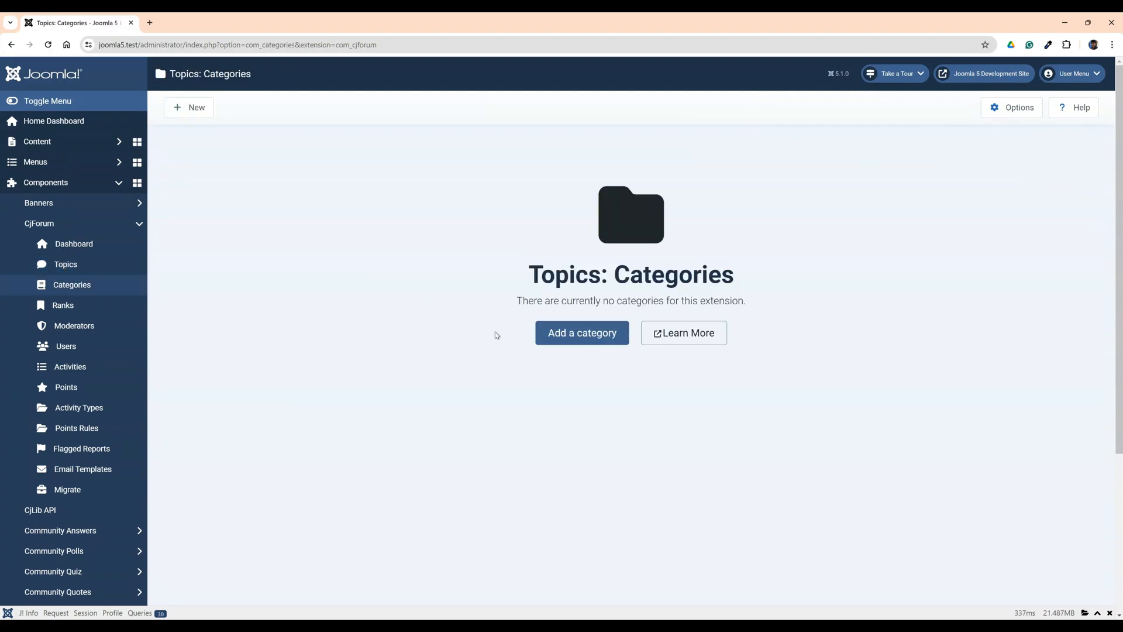
click(559, 334)
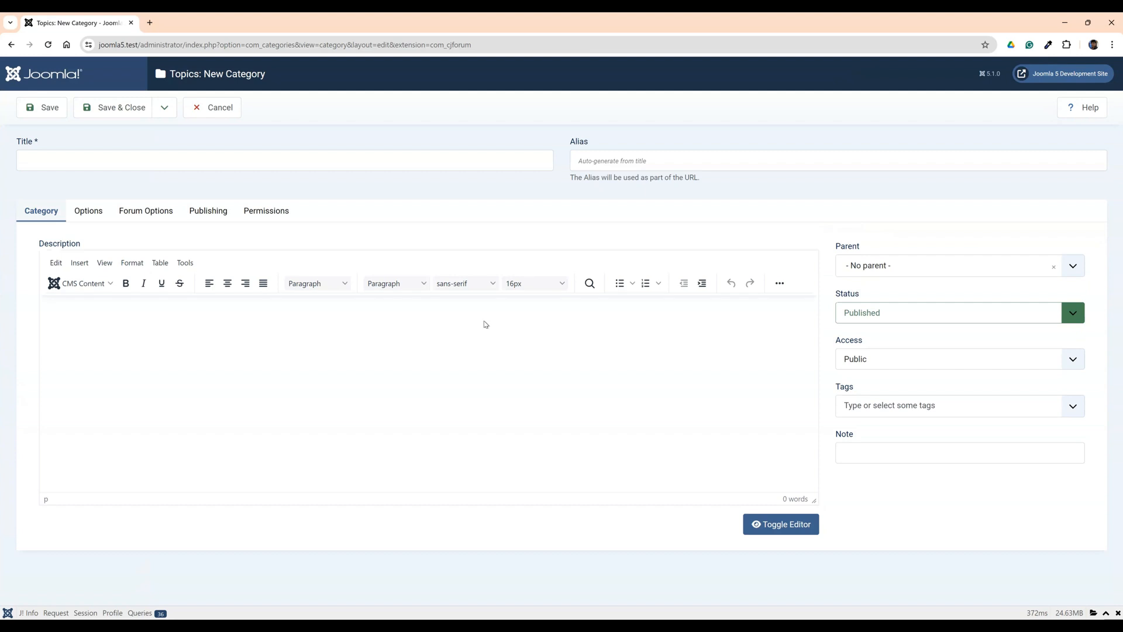
click(64, 160)
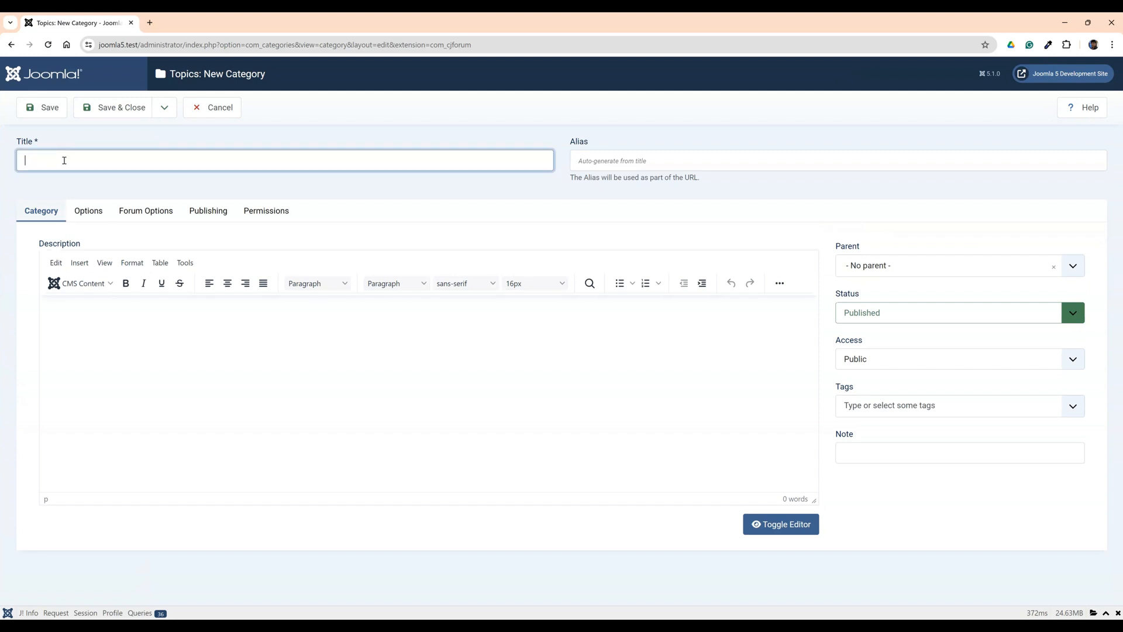
text(My Parent Forum)
Step: Save and close the new category with category type Parent Group, and remove the Trashed status filter from the category list
click(77, 214)
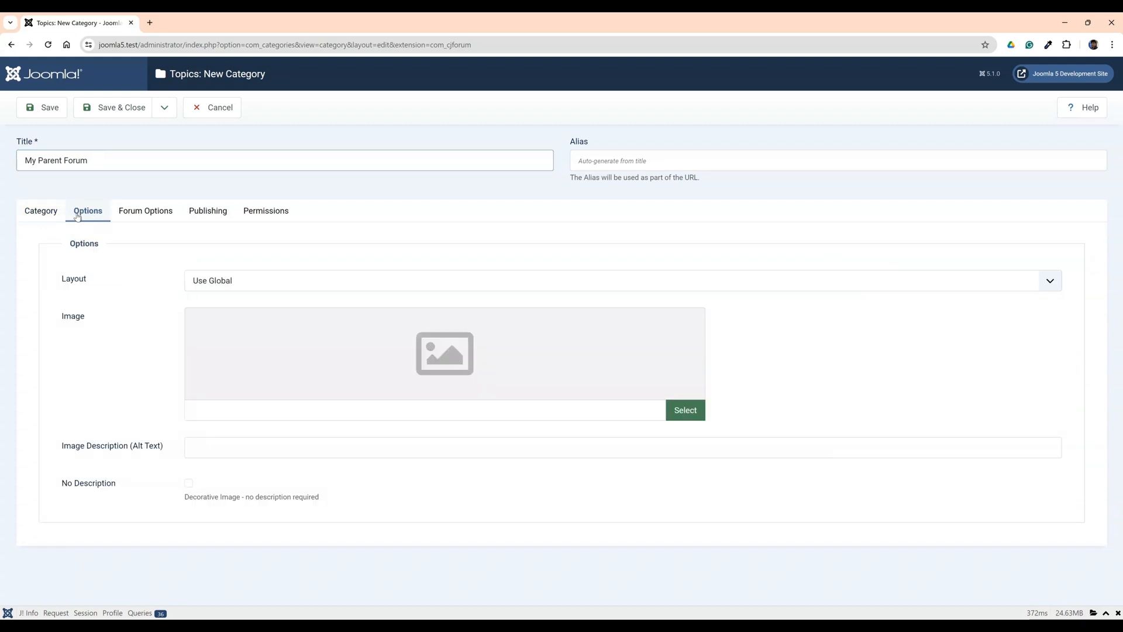
click(132, 211)
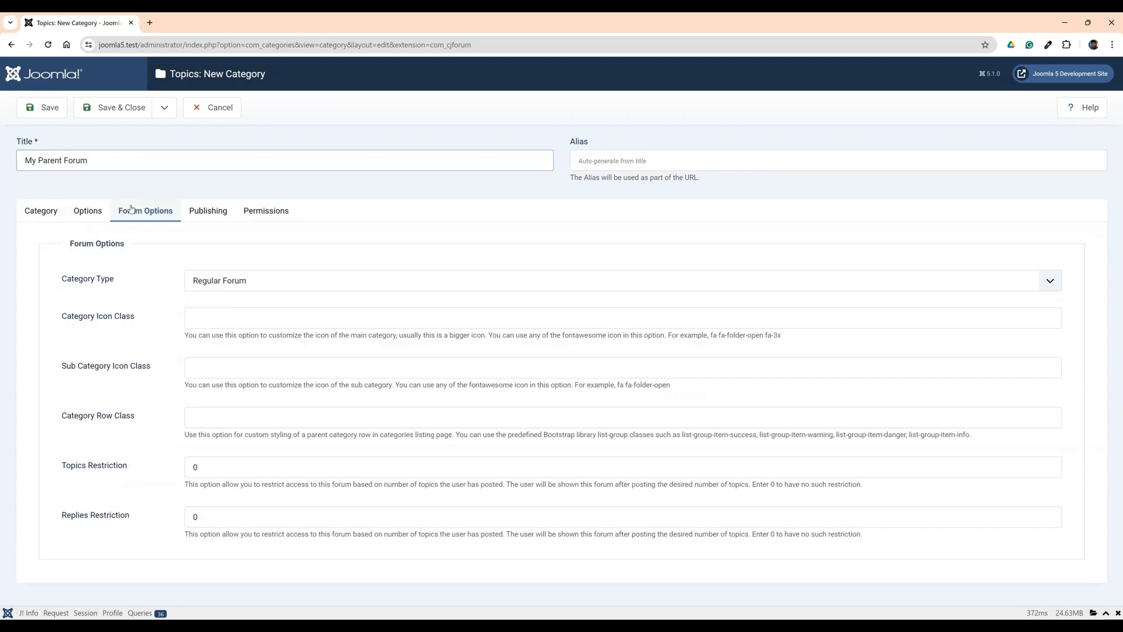
click(239, 310)
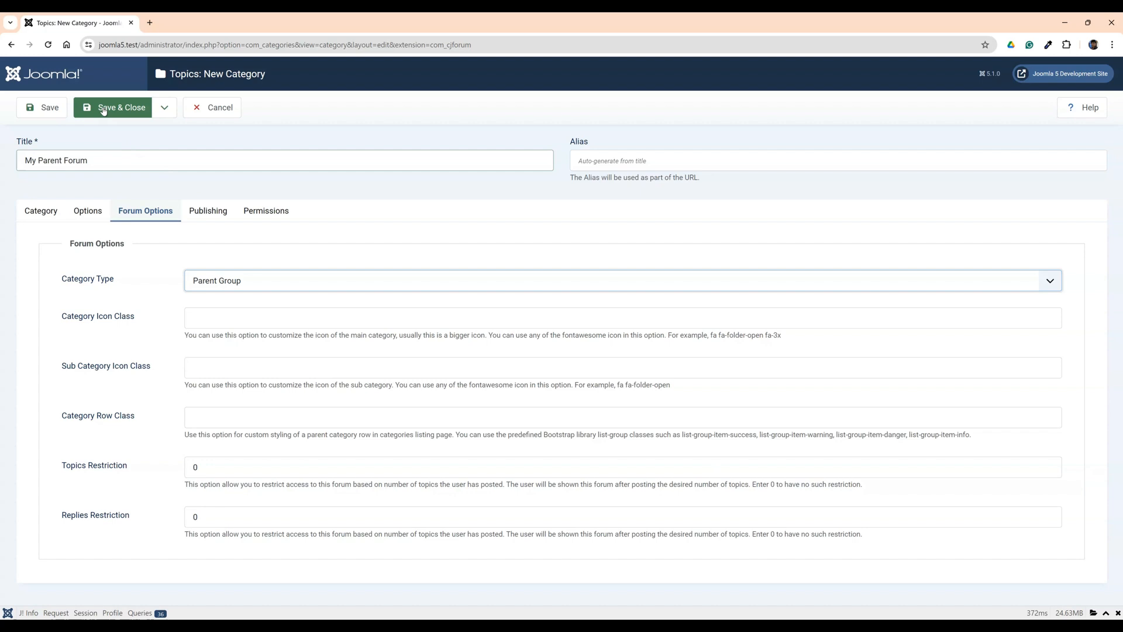
click(108, 108)
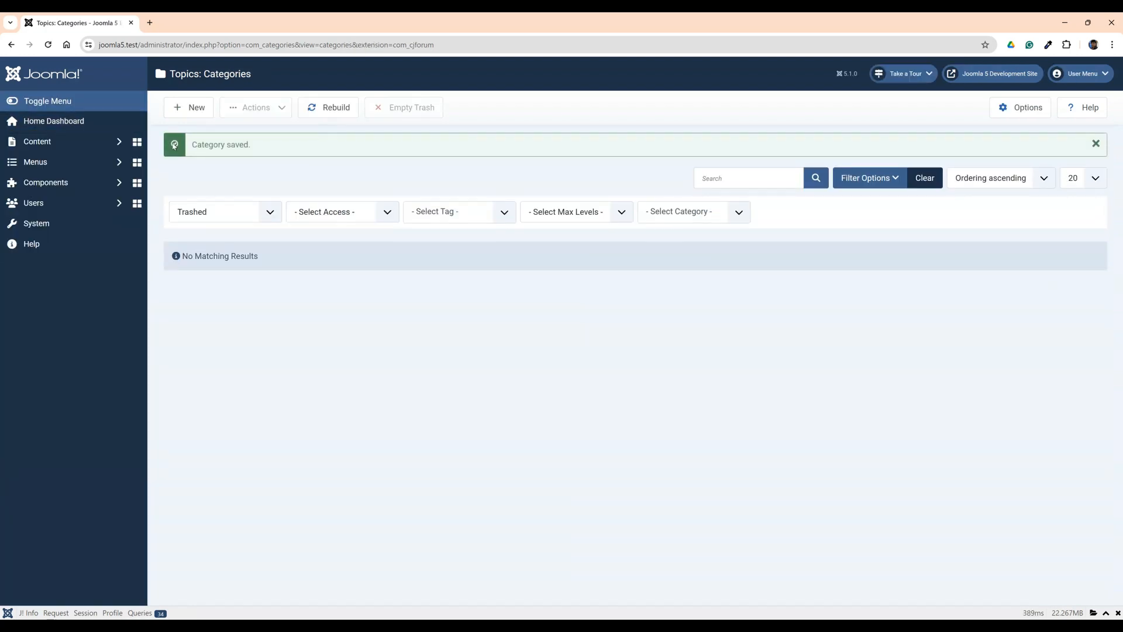
click(214, 211)
click(209, 225)
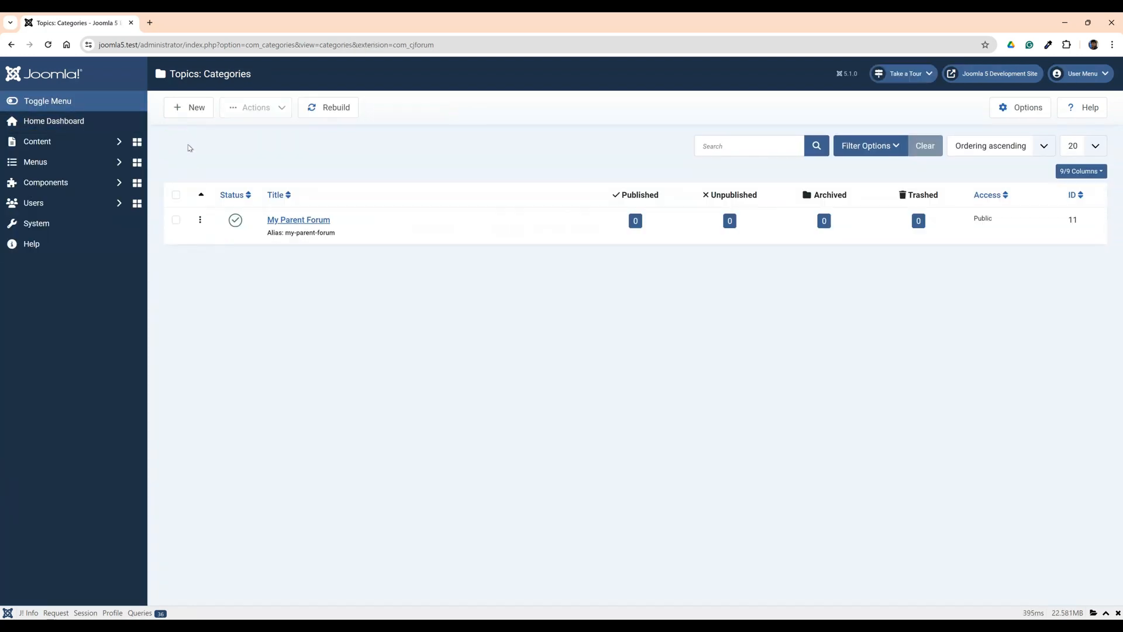
Step: Start a new topic category titled "My First Forum" with the description "Discuss anything on this forum"
click(192, 109)
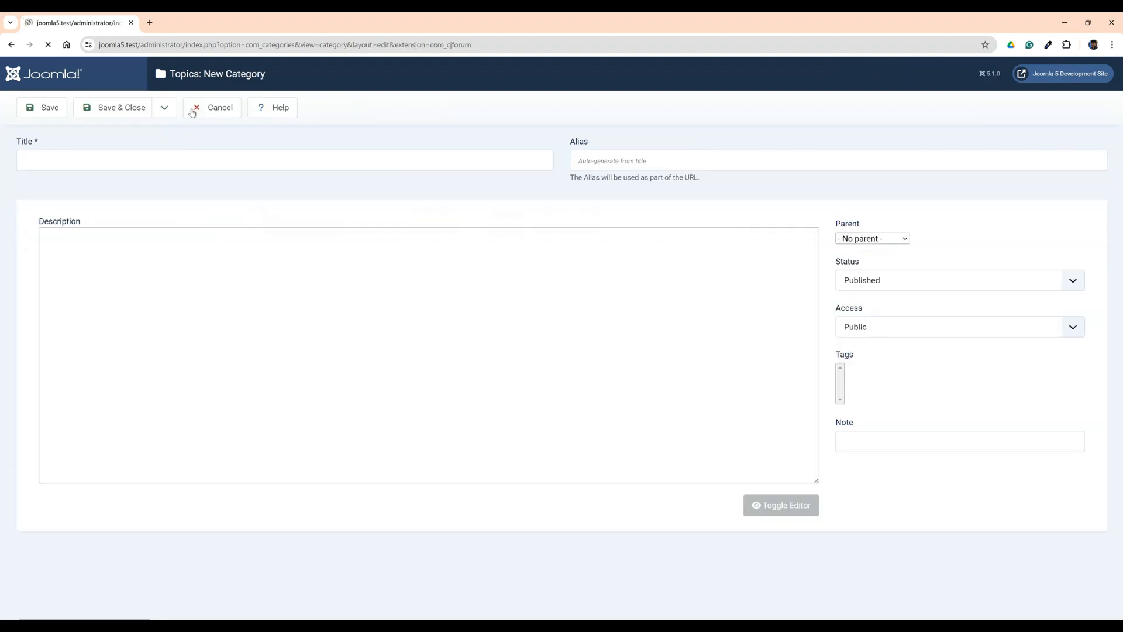
click(43, 212)
click(106, 161)
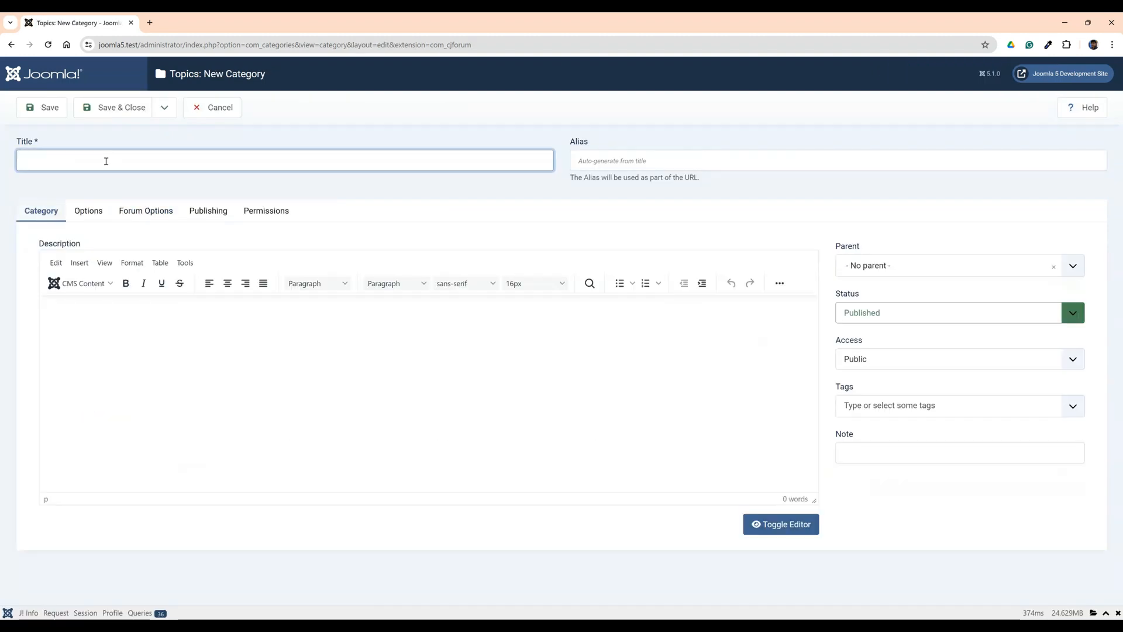
text(My Foru)
text(irst Forum)
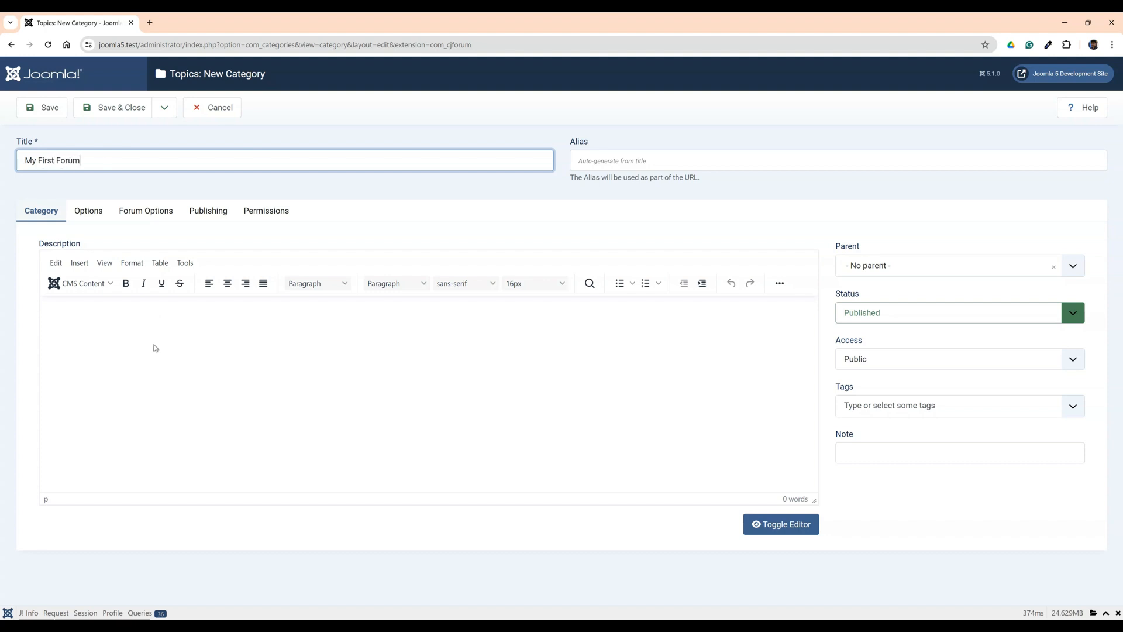
click(155, 348)
text(Discuss anything on this forum)
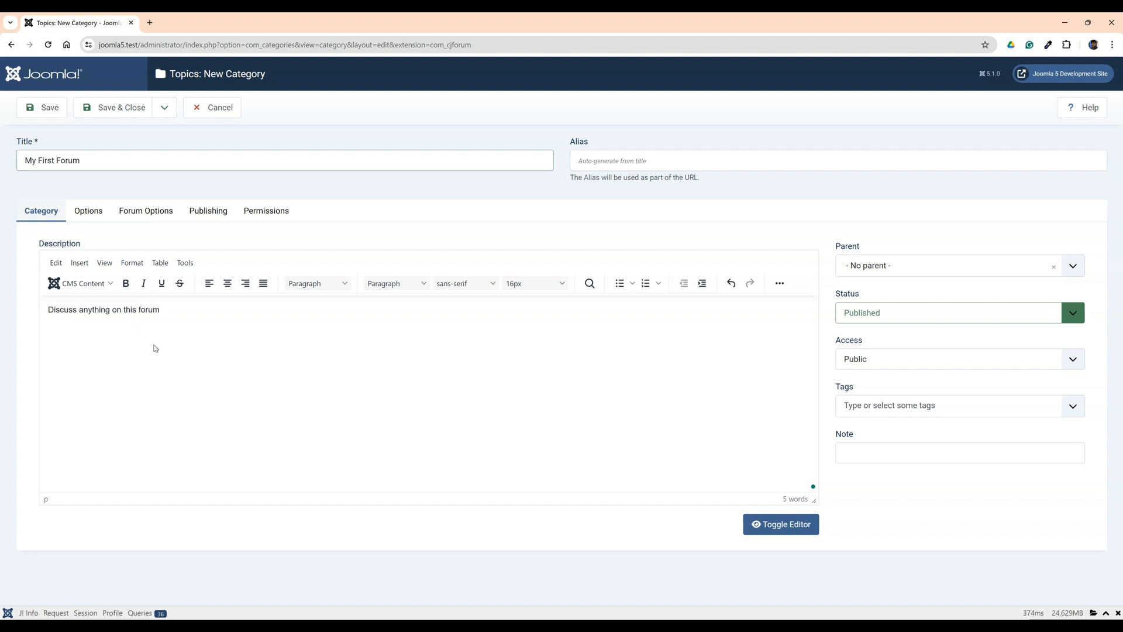
Step: Check the new category's forum options, set its parent to My Parent Forum, and save and close it
click(145, 211)
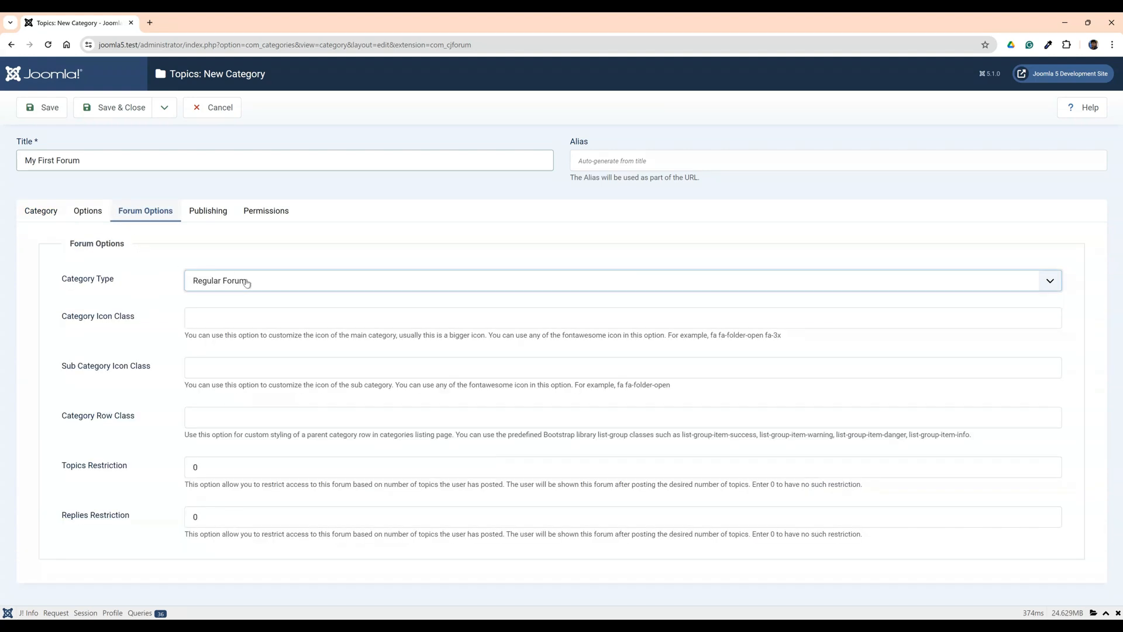
click(41, 212)
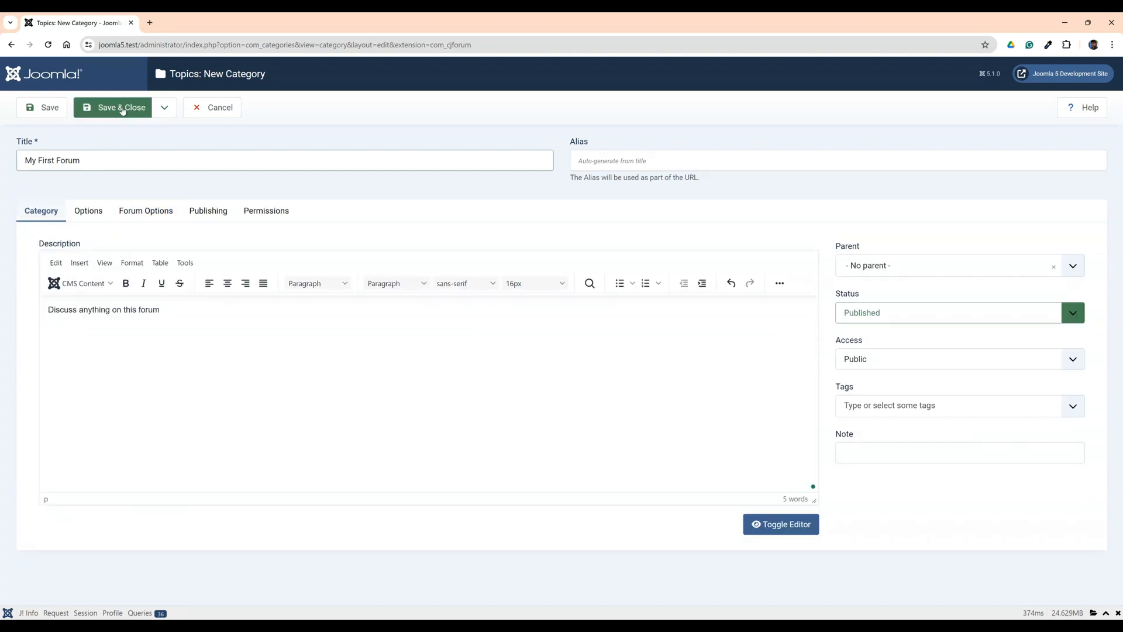
click(986, 265)
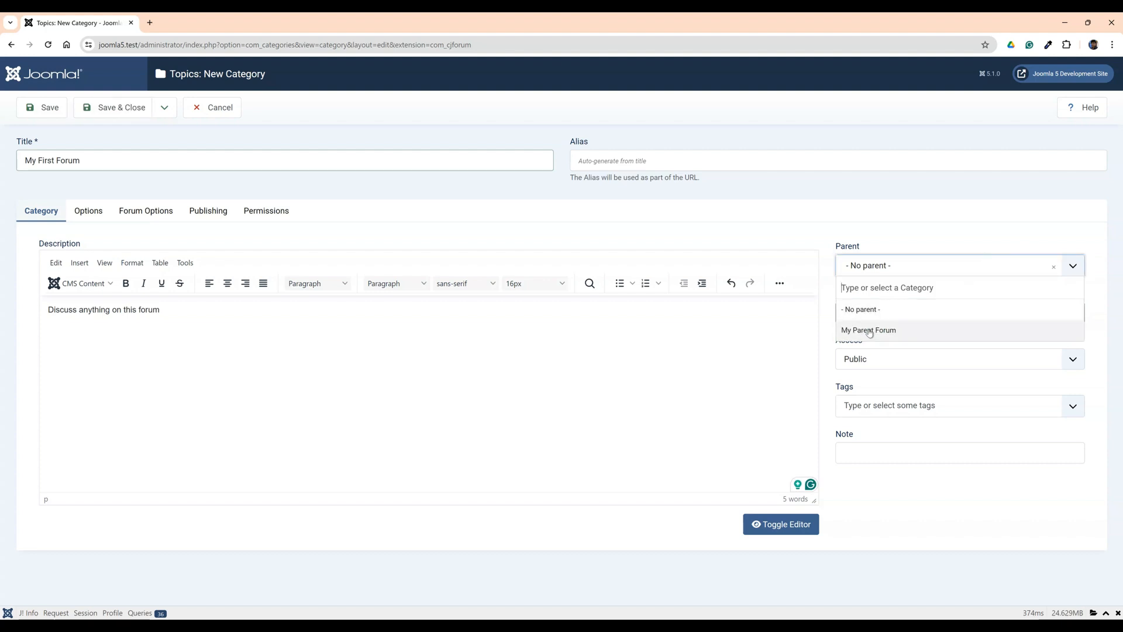
click(869, 329)
click(114, 107)
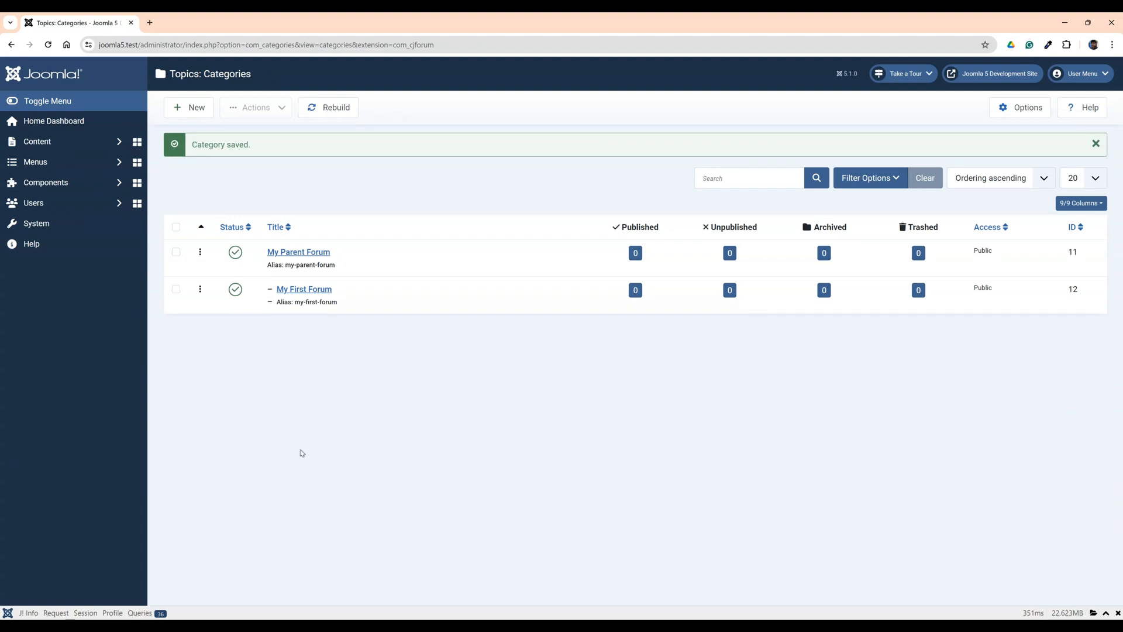
Step: Create a top-level category titled "My Second Parent Forum" with category type Parent Group, and save and close it
click(190, 108)
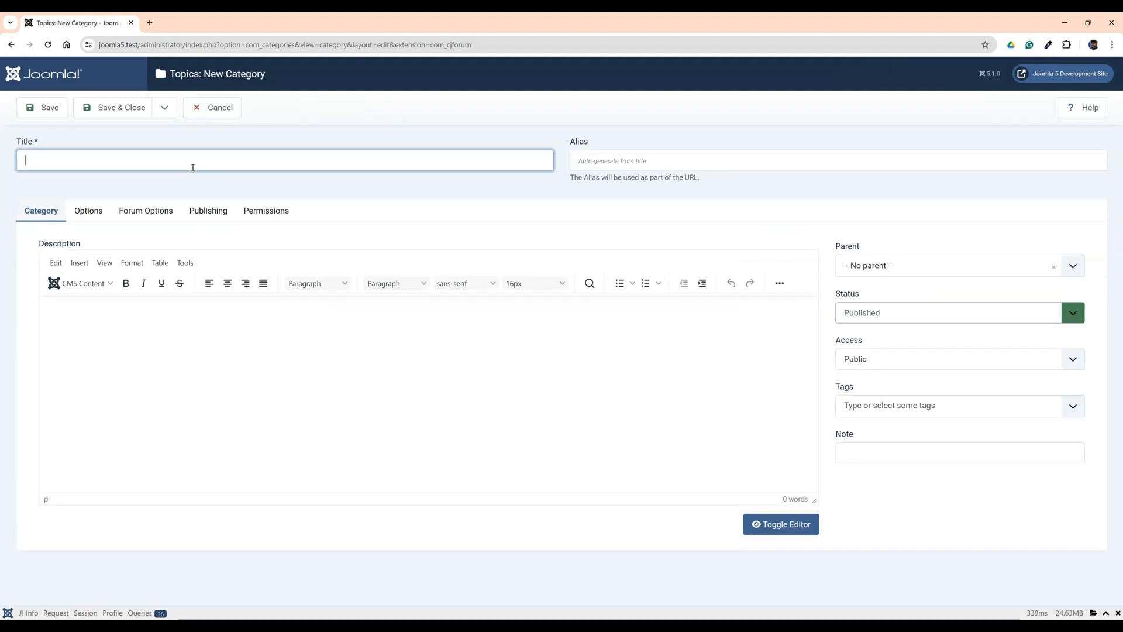
text(My Second Parent Forum)
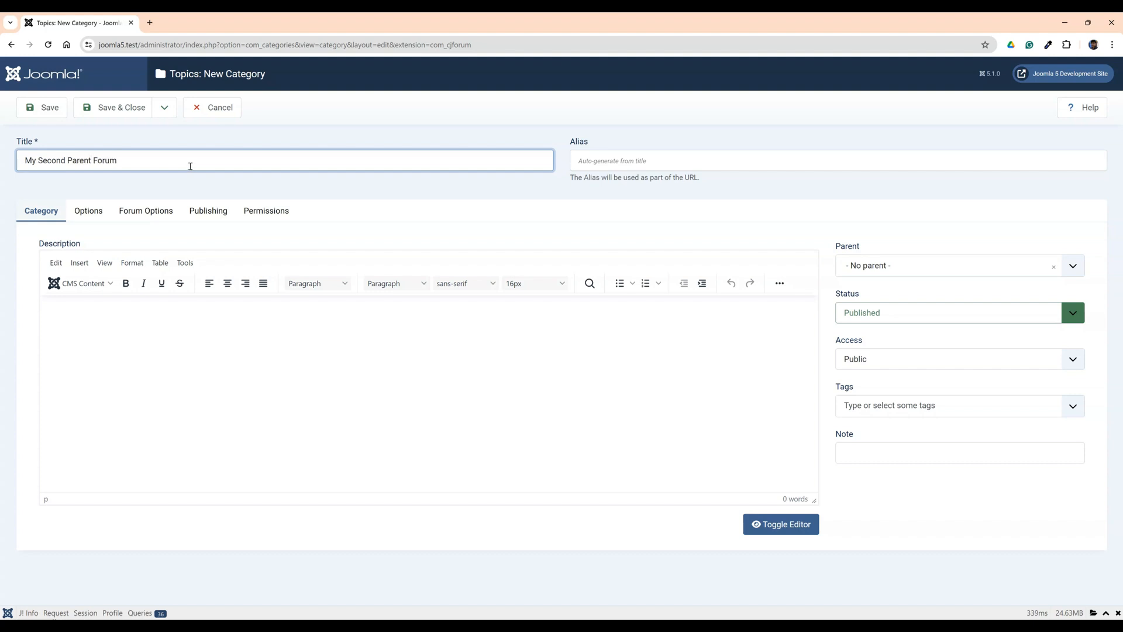
click(145, 211)
click(208, 281)
click(219, 304)
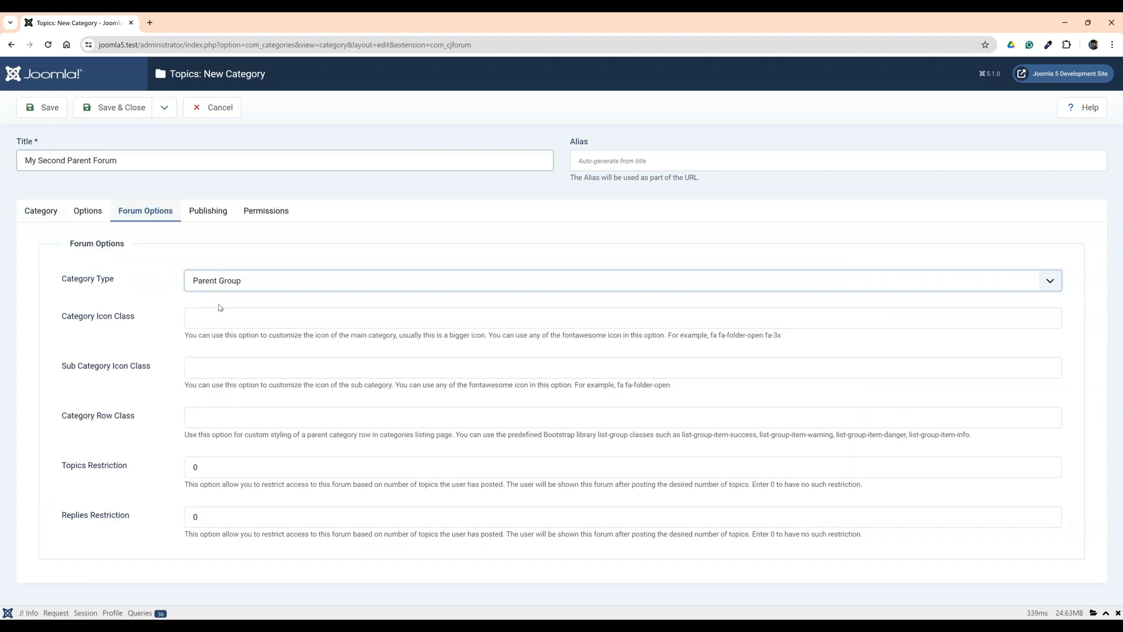
click(108, 111)
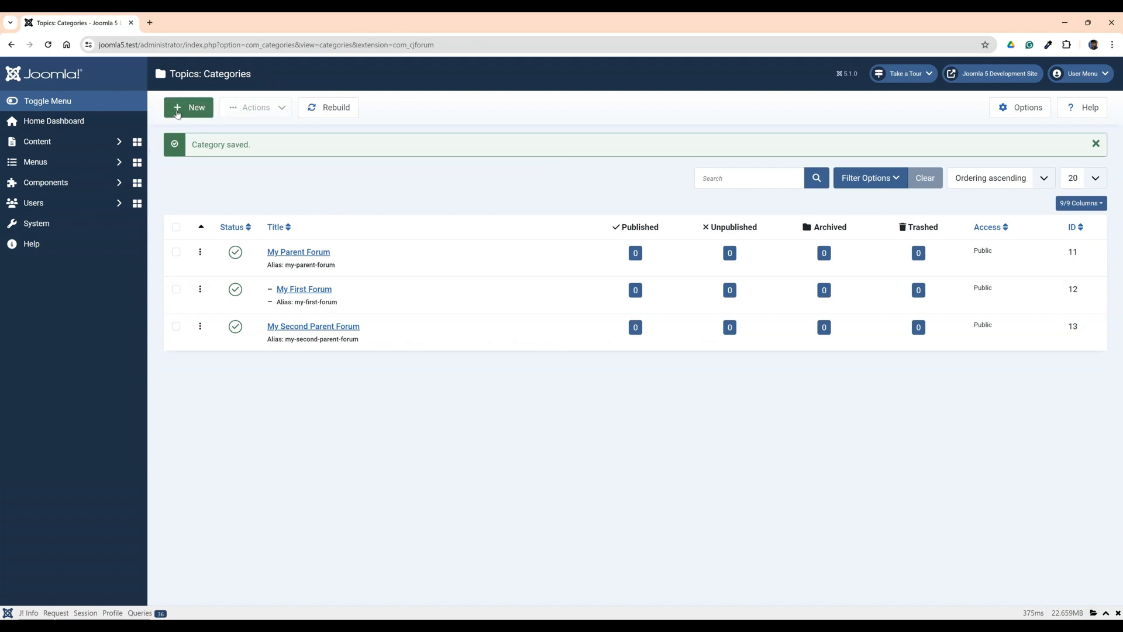
Step: Create and save a category "General Discussions" with the description "Discuss everything on everything" under the parent My Second Parent Forum
click(178, 113)
click(177, 158)
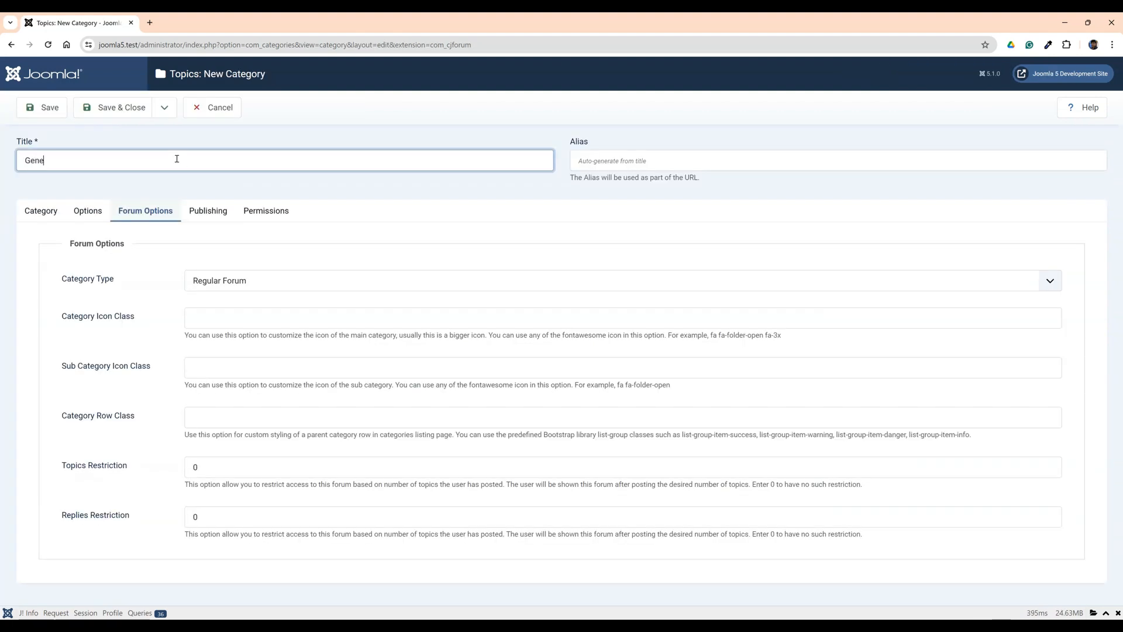
text(General Discussions)
click(34, 212)
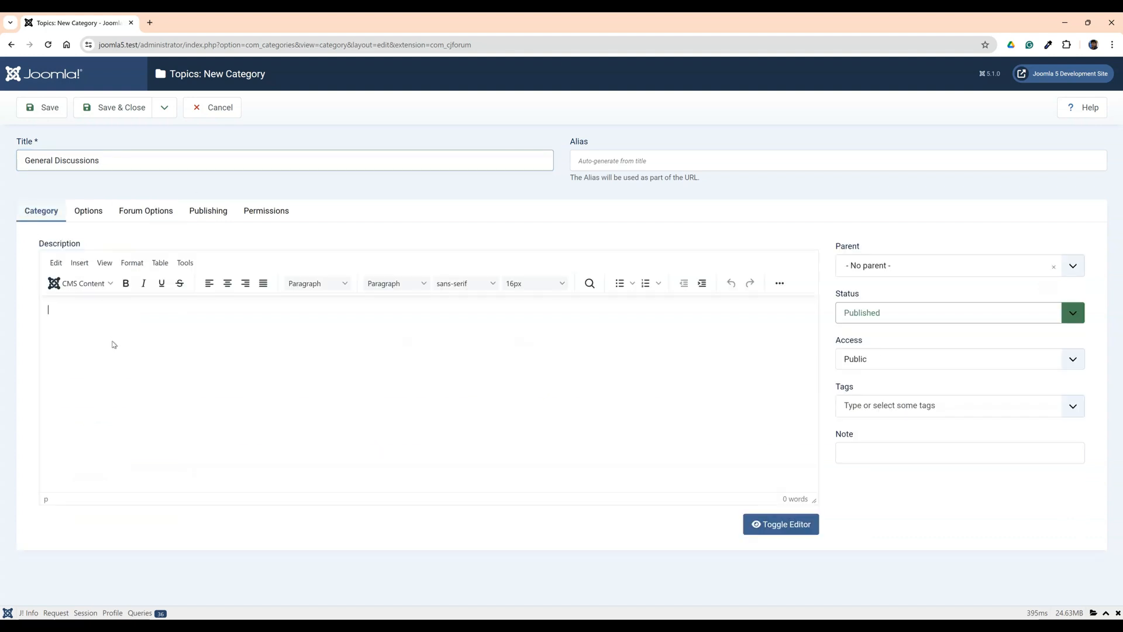
text(Discuss everything on)
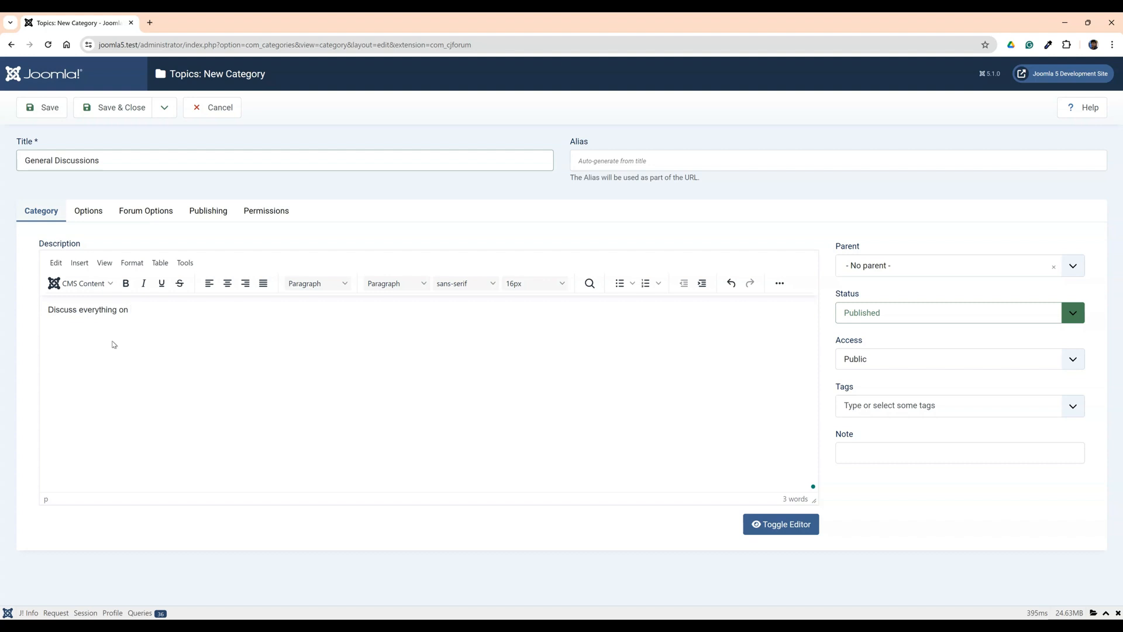
text( everything)
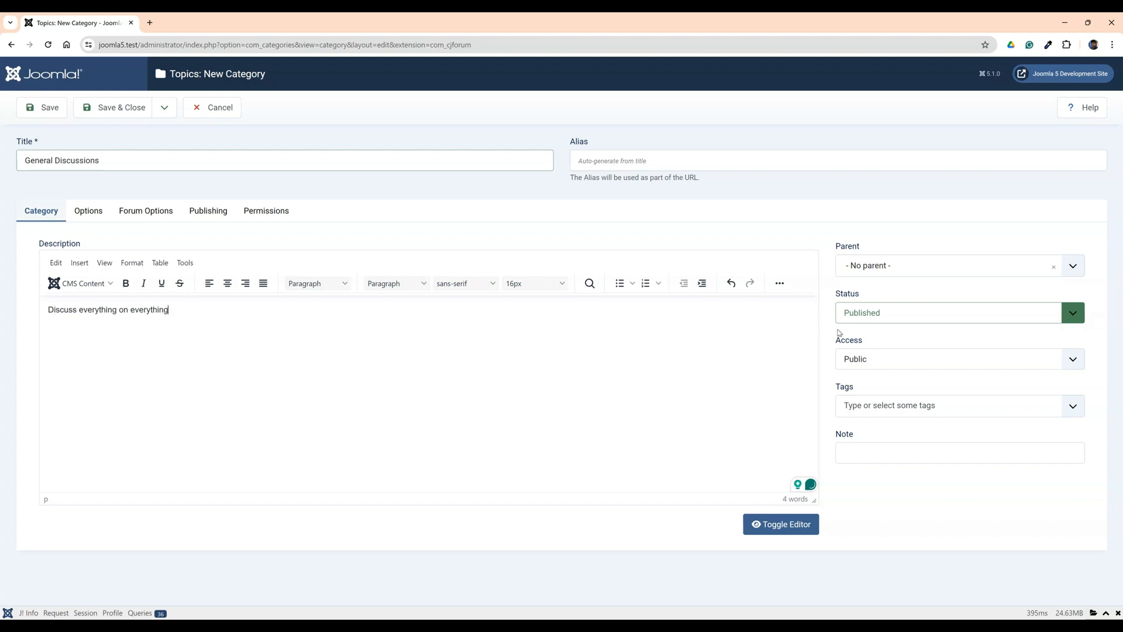
click(885, 272)
click(865, 372)
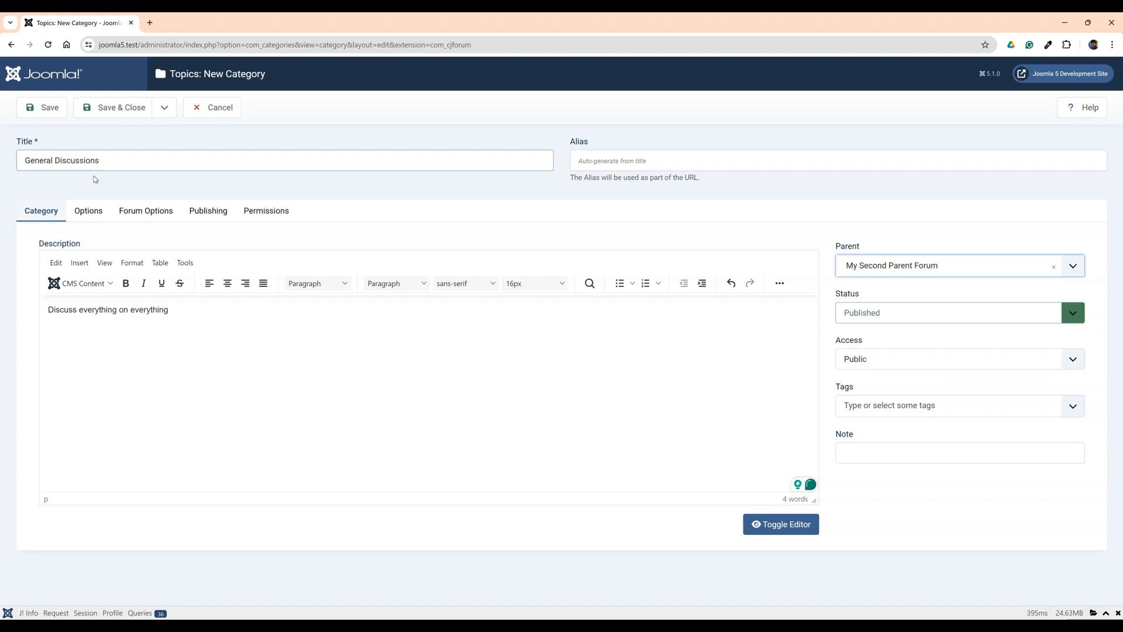
click(117, 107)
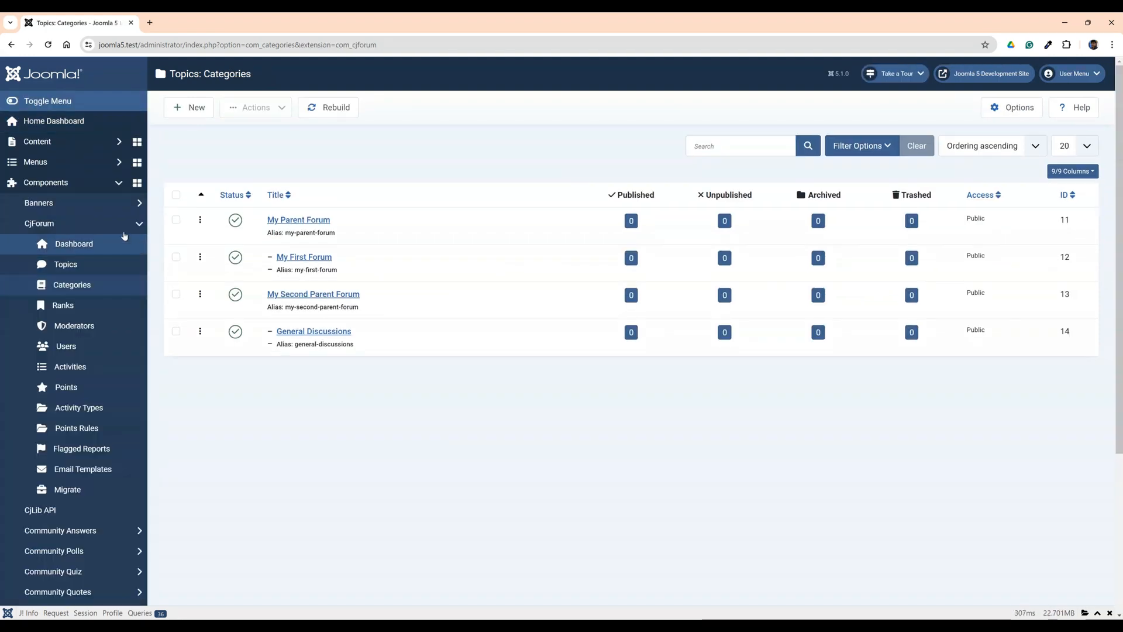
Step: Create a new site menu with both its title and unique name set to "Forum Menus", and save and close it
click(62, 168)
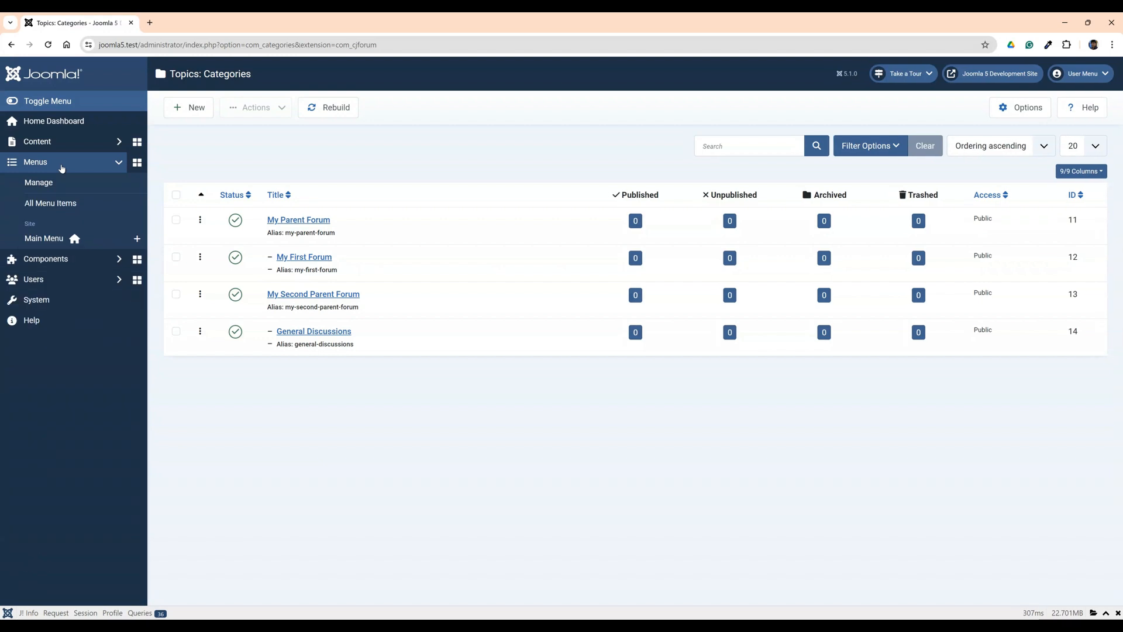
click(47, 186)
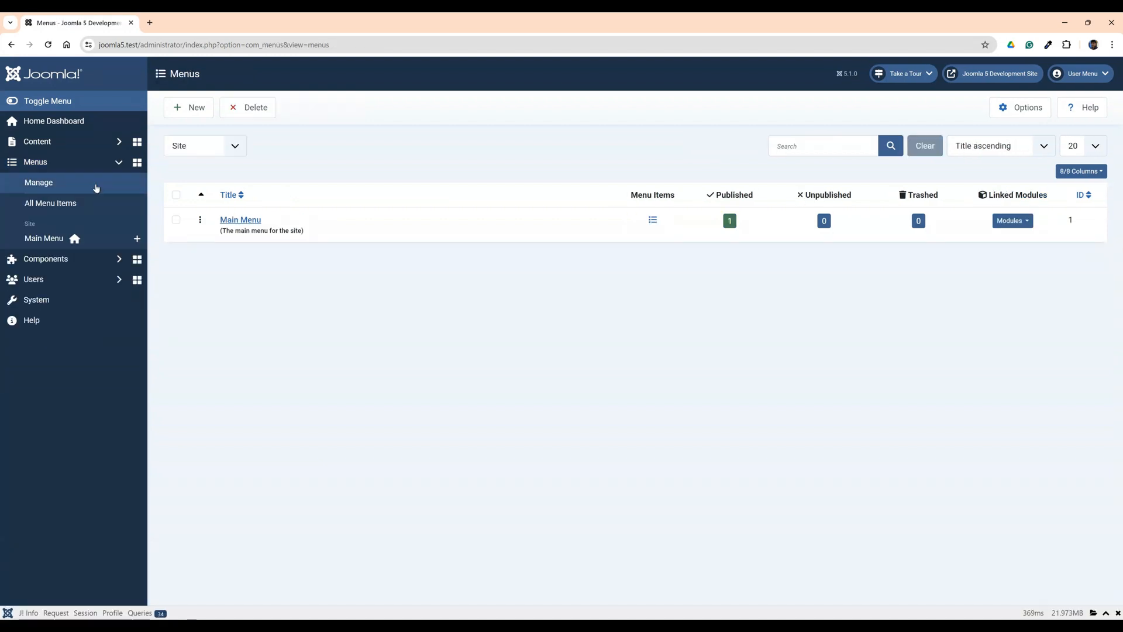
click(192, 111)
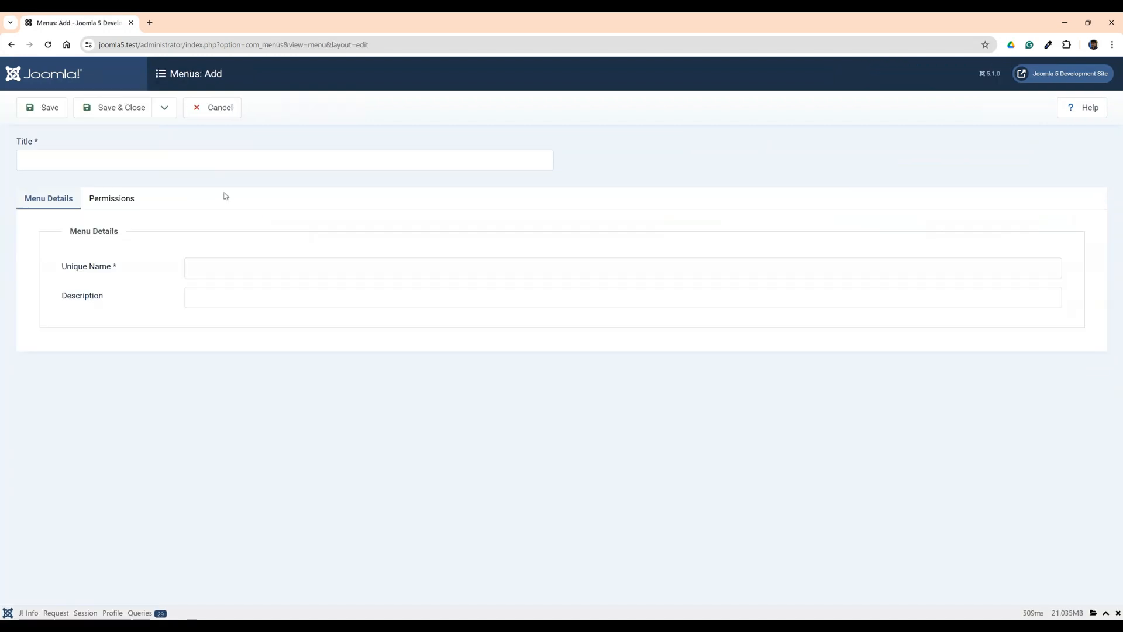
click(170, 164)
text(Forum )
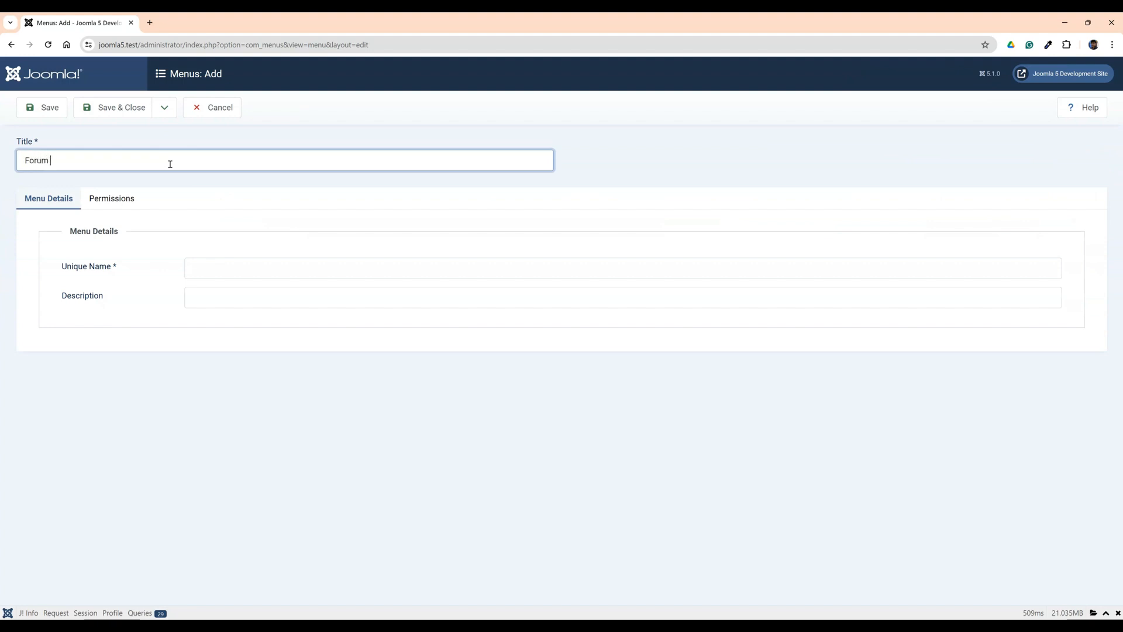
text(Menus)
key(ctrl+a)
key(ctrl+c)
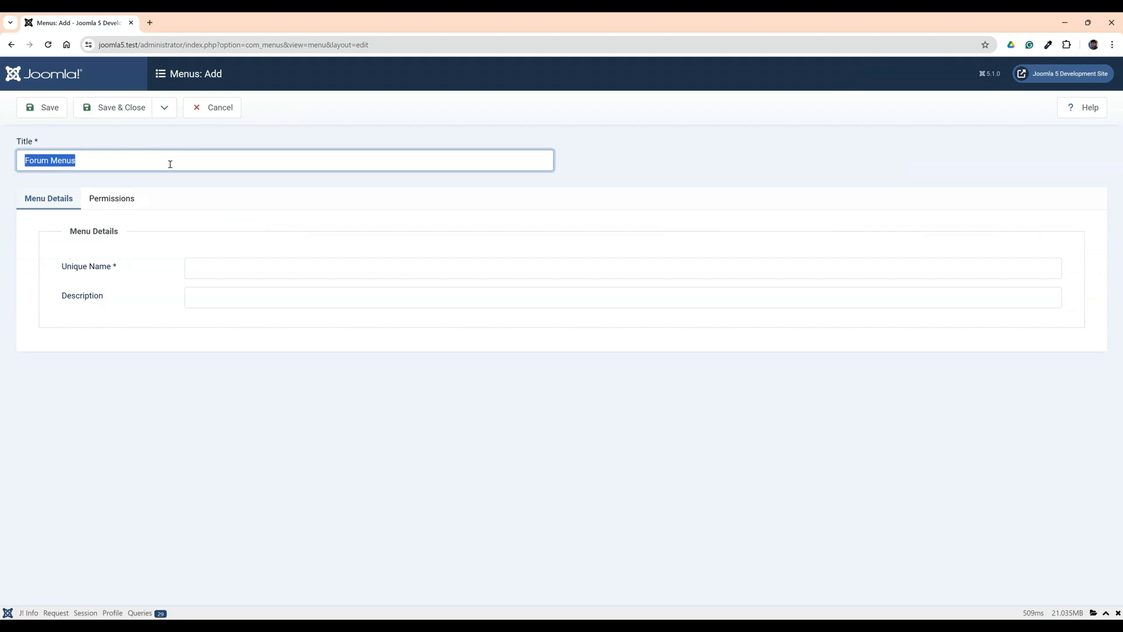
click(190, 271)
key(ctrl+v)
click(108, 110)
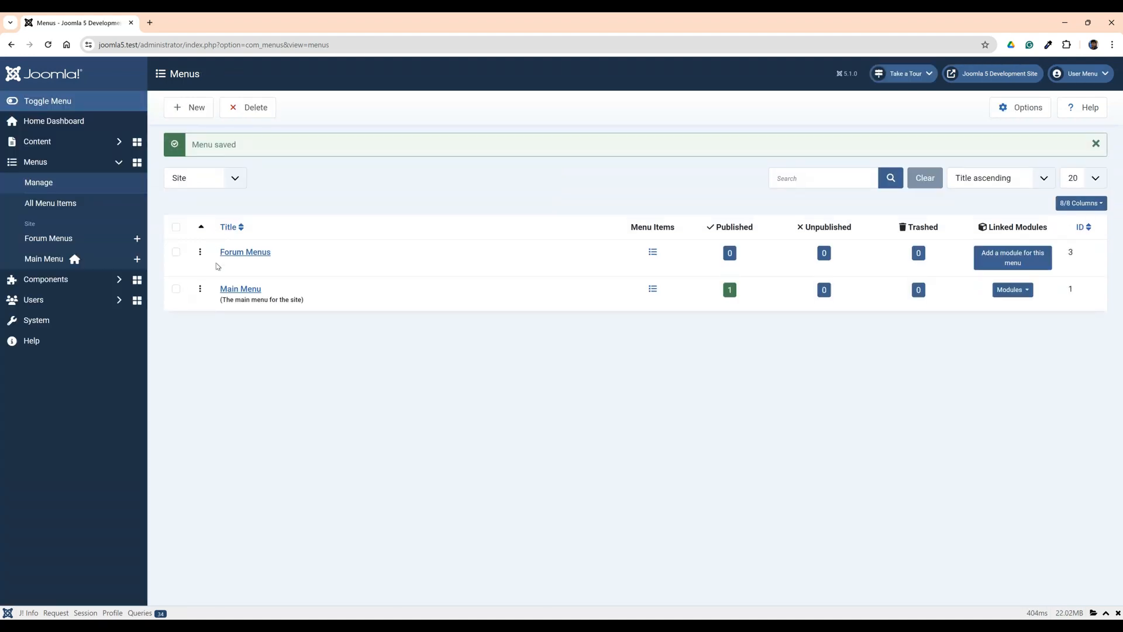
Step: Add and save a menu item titled "Forum" in Forum Menus, using the CjForum Forum Categories type with Root as top level category
click(58, 244)
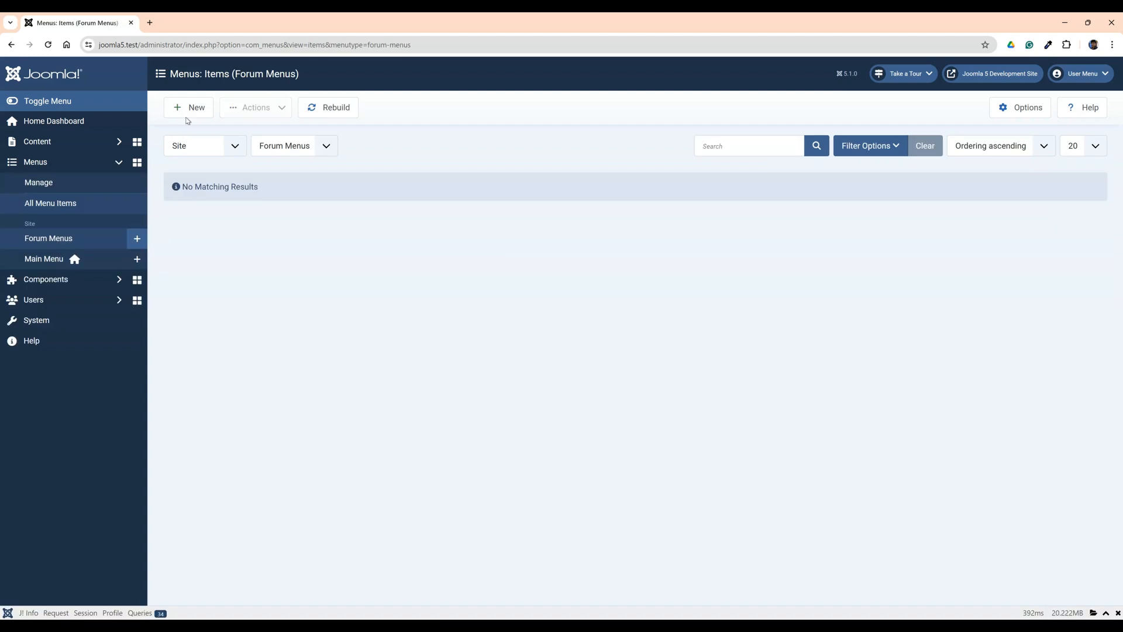
click(188, 109)
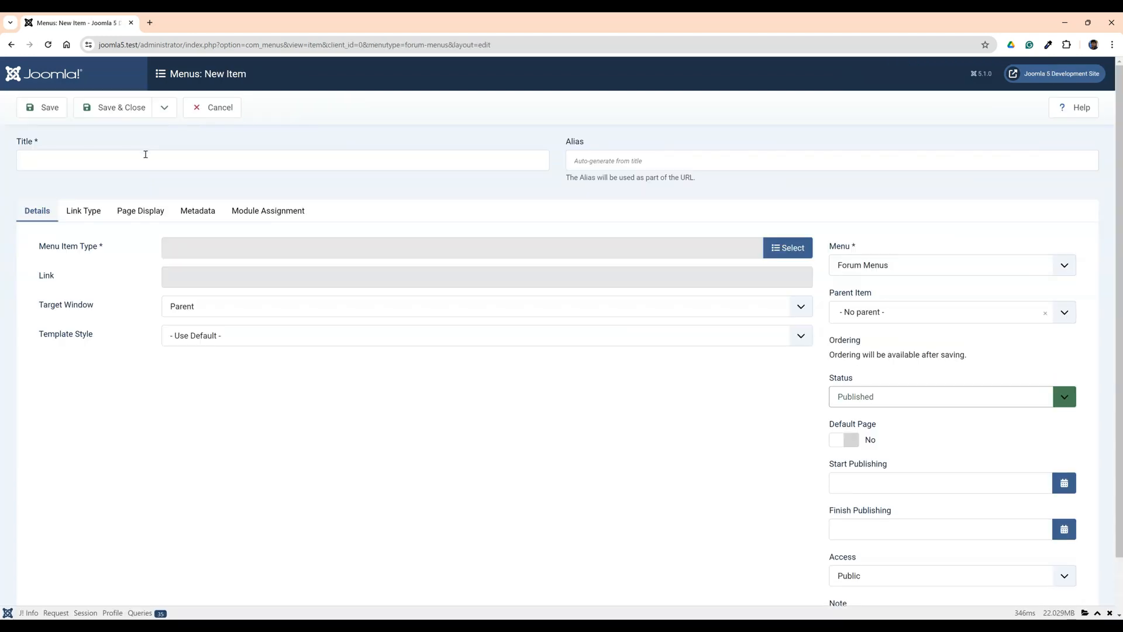
click(138, 166)
text(Forum)
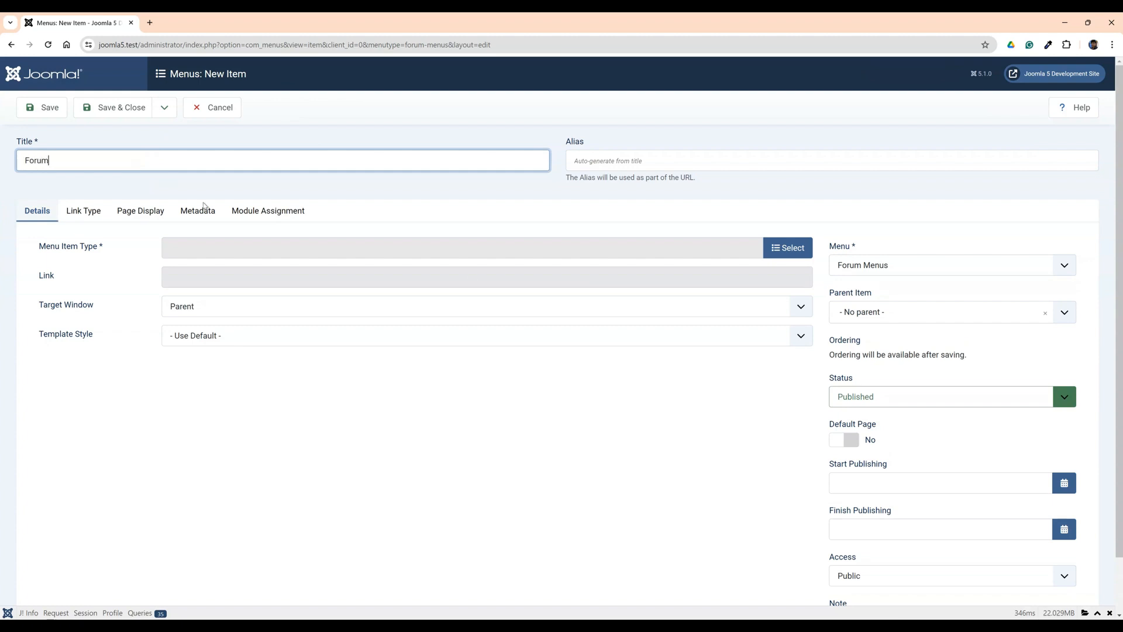
click(774, 248)
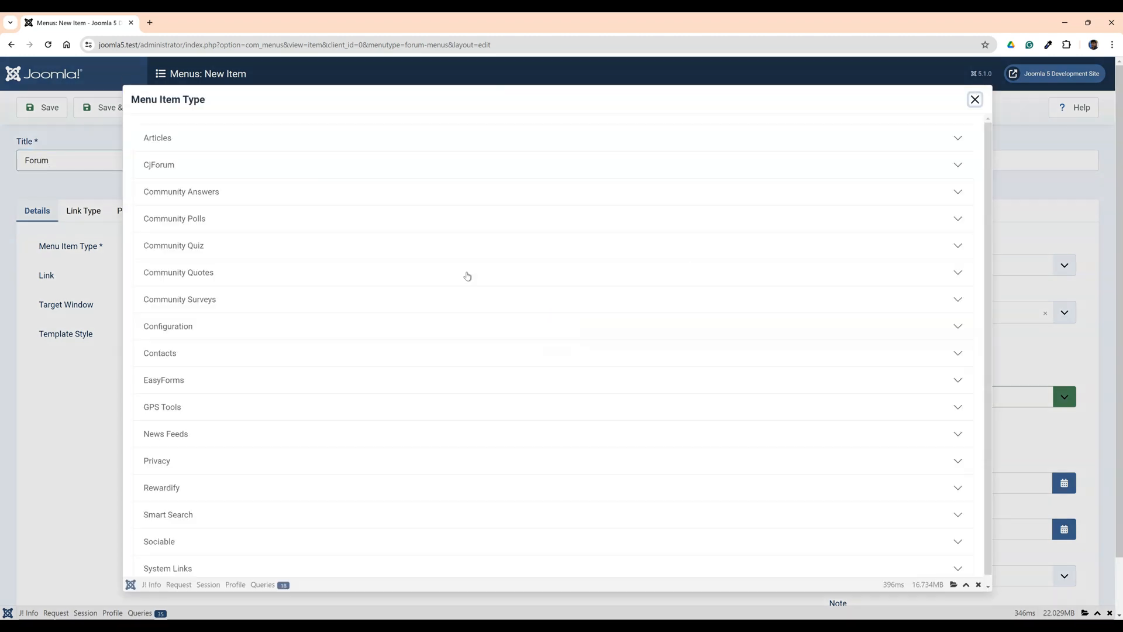
click(149, 164)
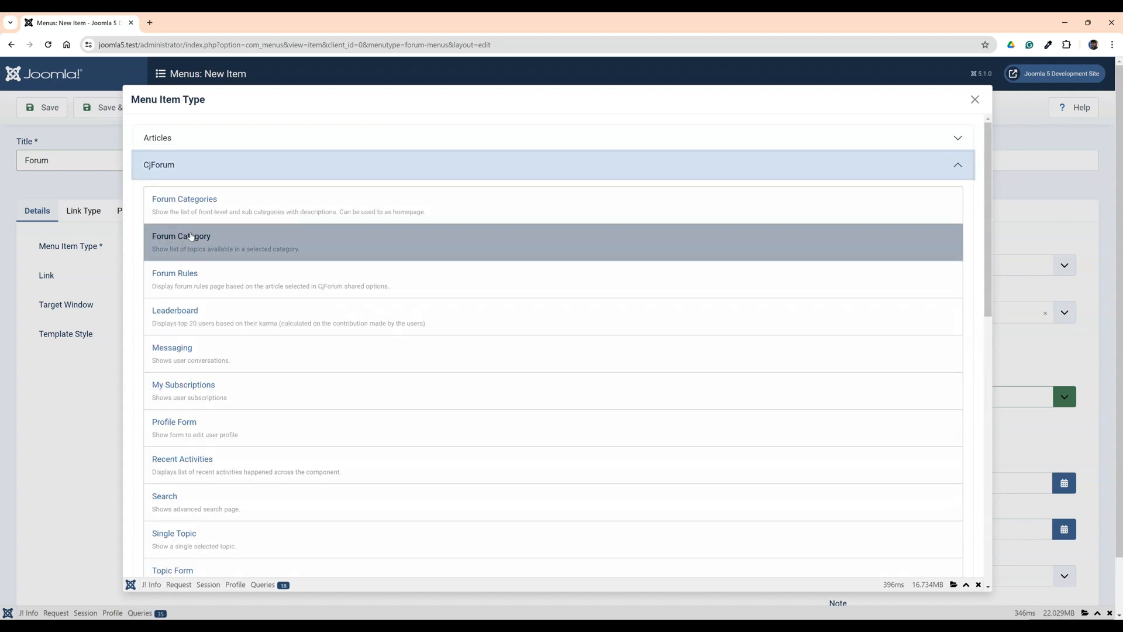
click(191, 236)
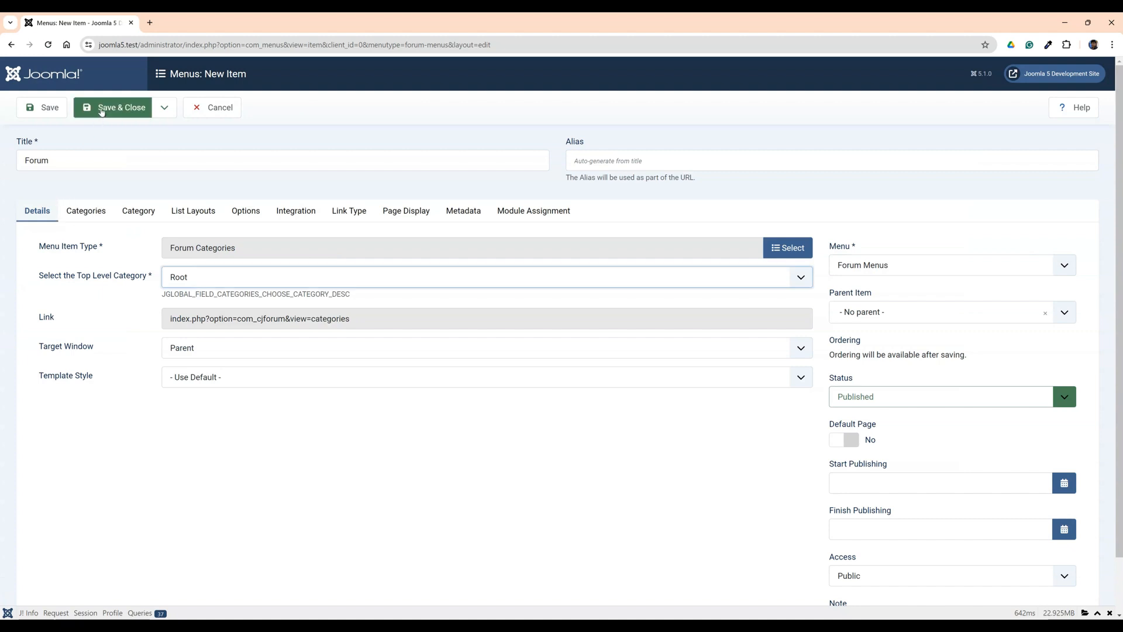
click(112, 108)
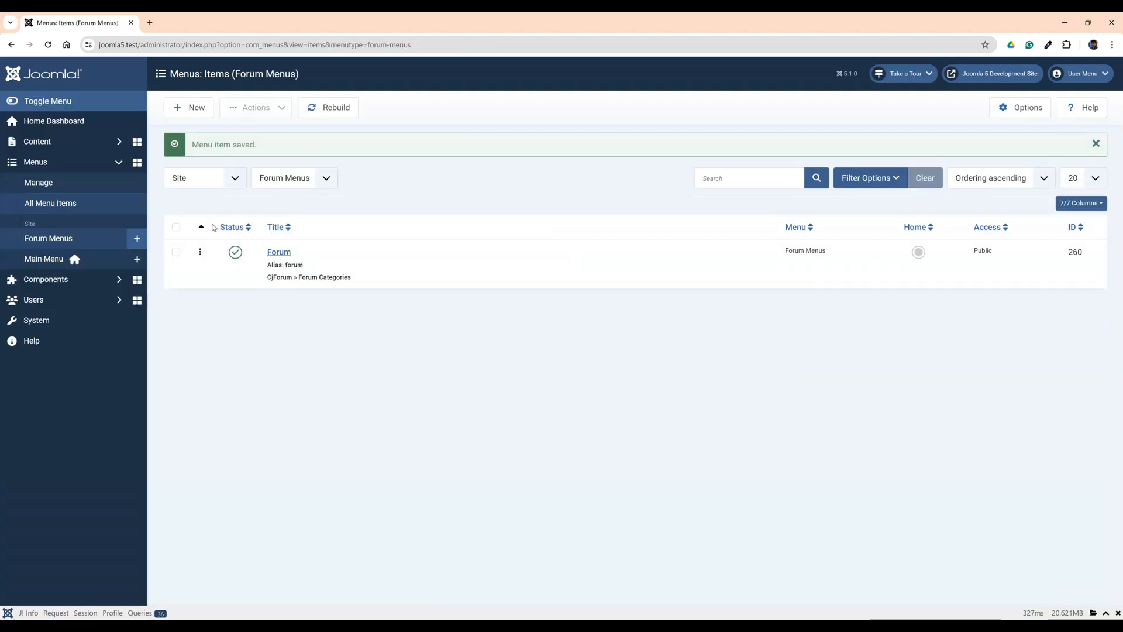
Step: Add a menu item titled "Topics" in Forum Menus, using the CjForum Topics Listing type with Forum as parent item, and save and close it
click(191, 110)
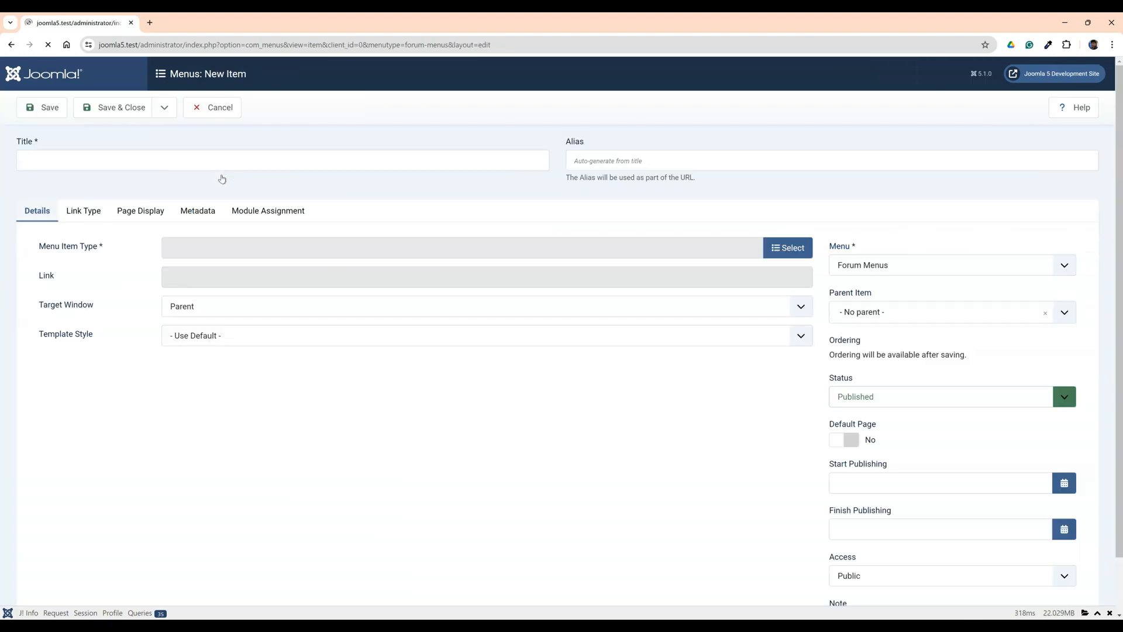
click(152, 160)
text(Topics)
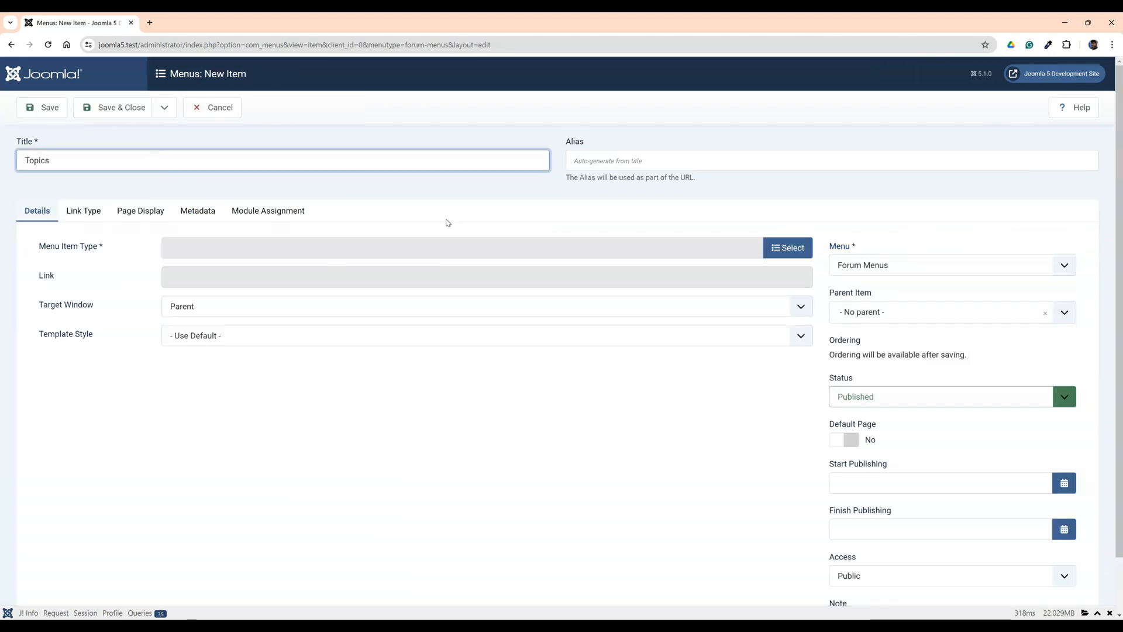
click(782, 248)
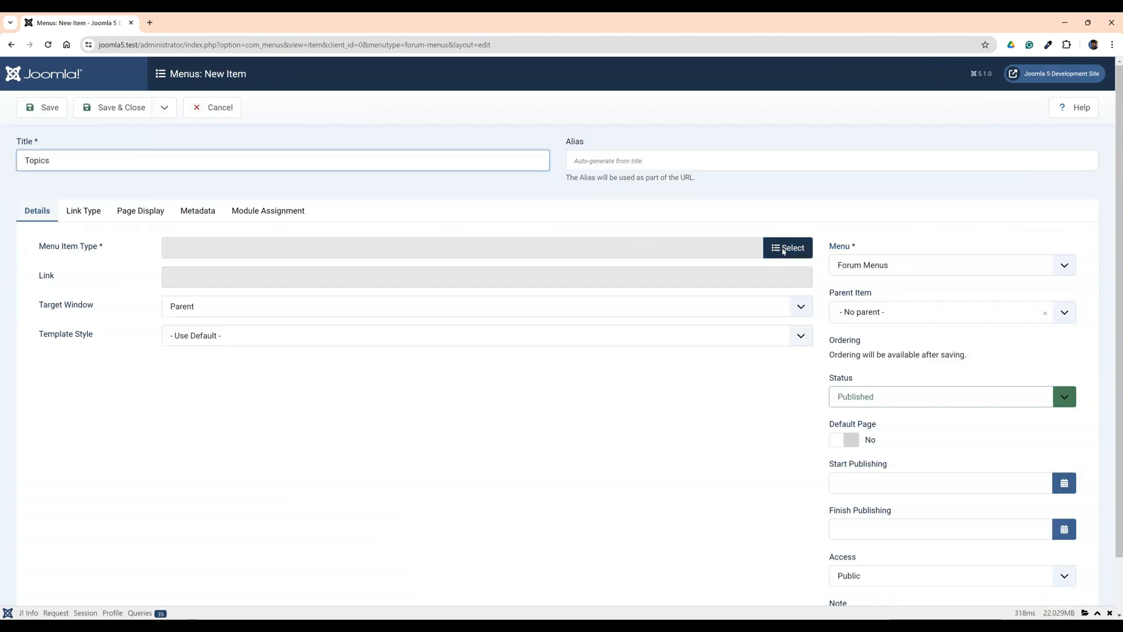
click(170, 166)
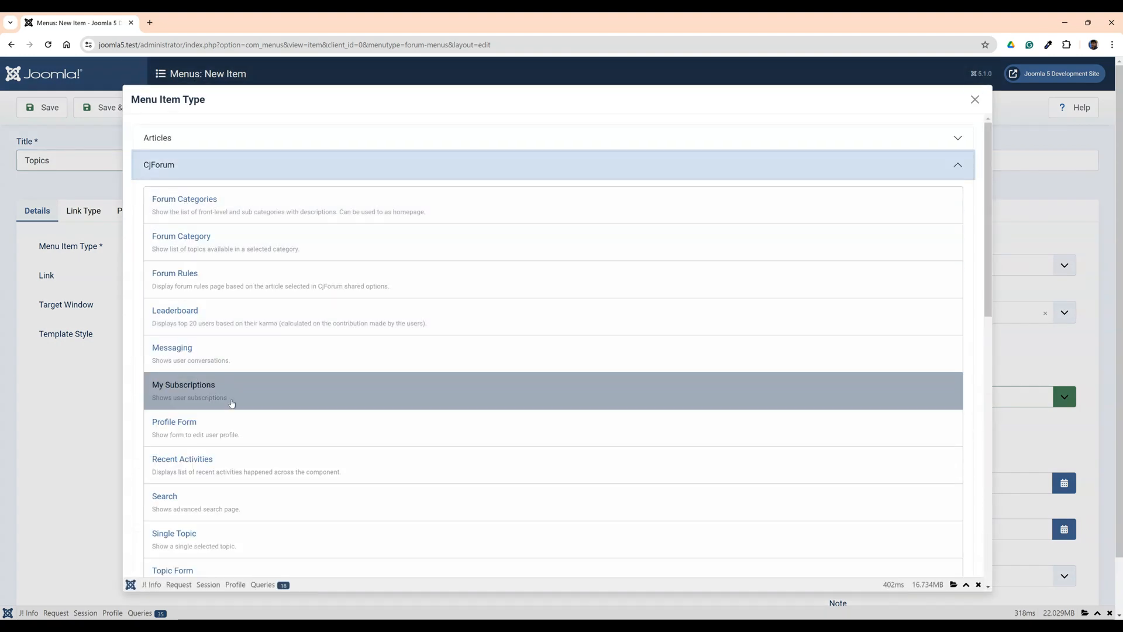
scroll(233, 409, down, 3)
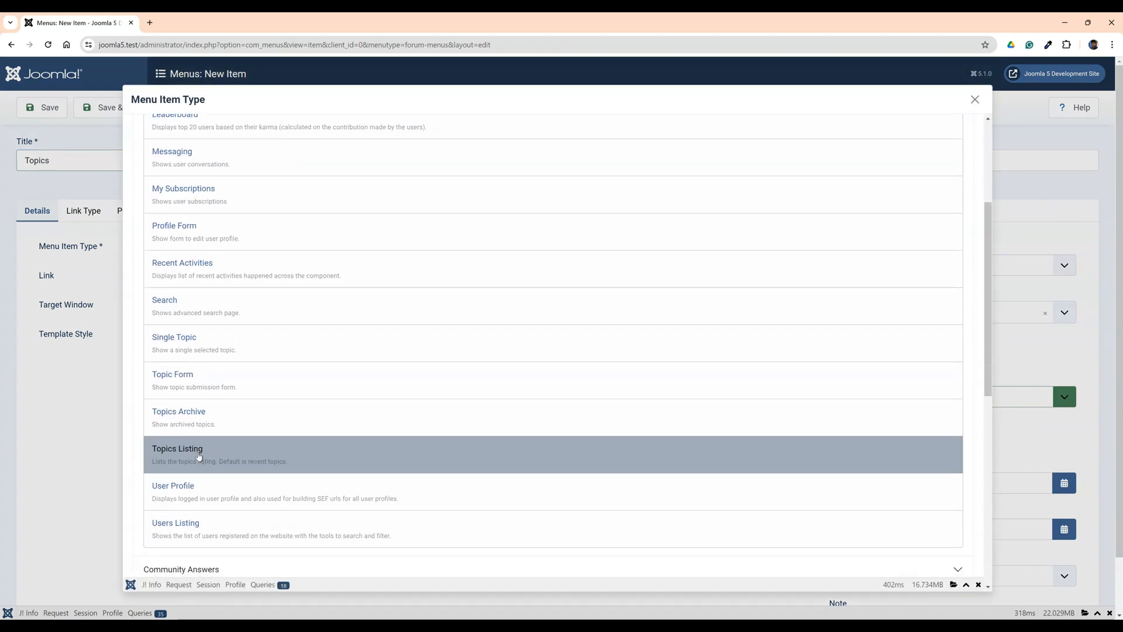
click(199, 456)
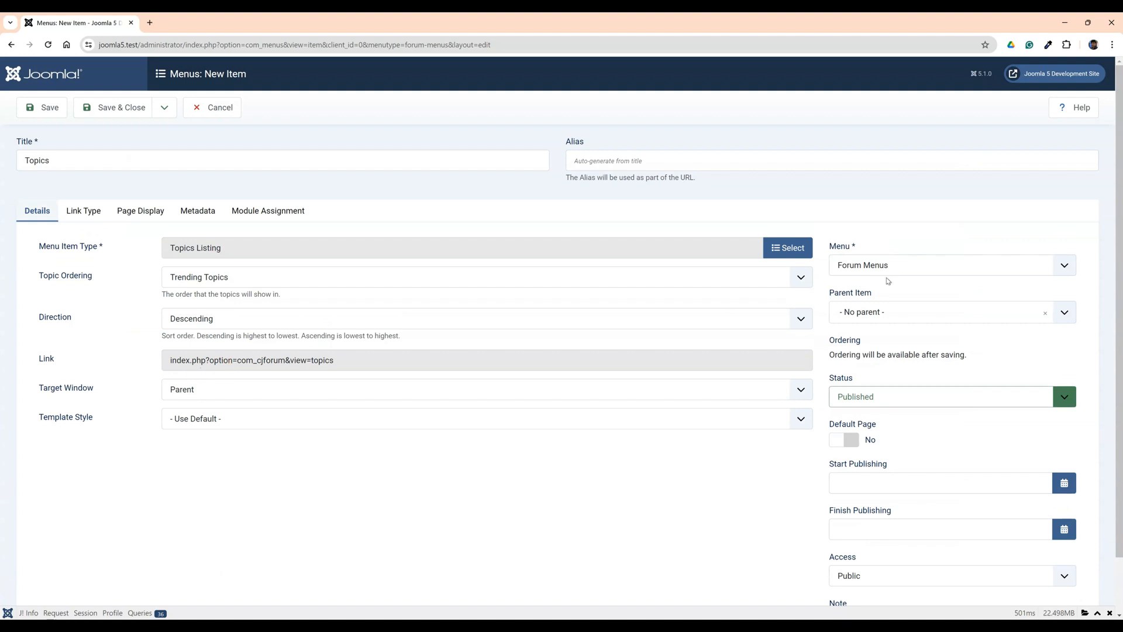
click(869, 313)
click(860, 373)
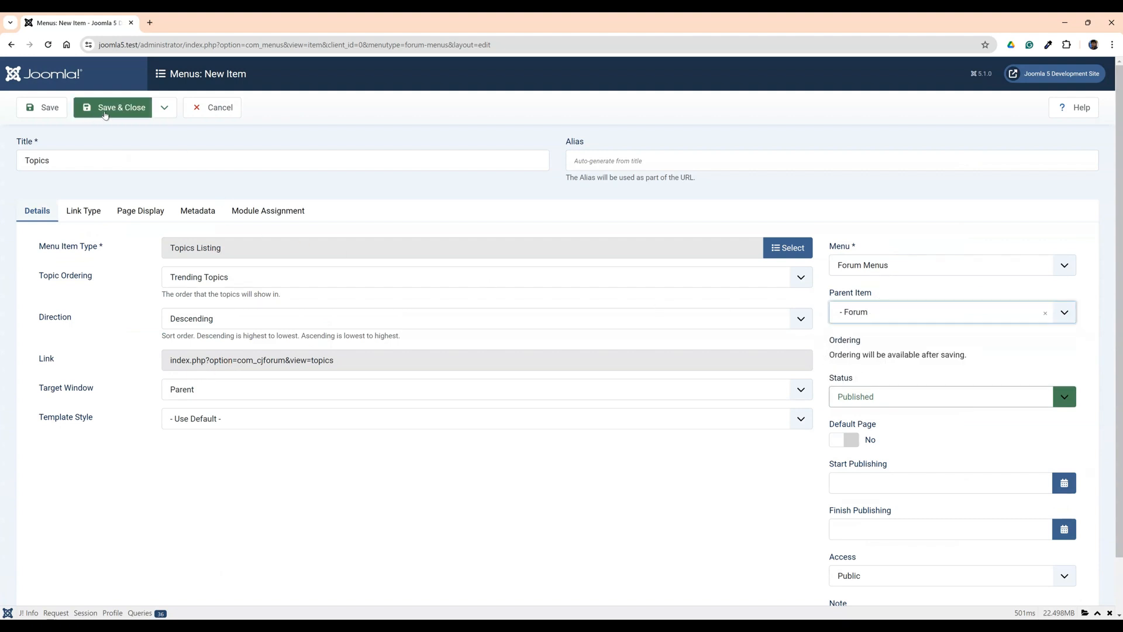
click(105, 114)
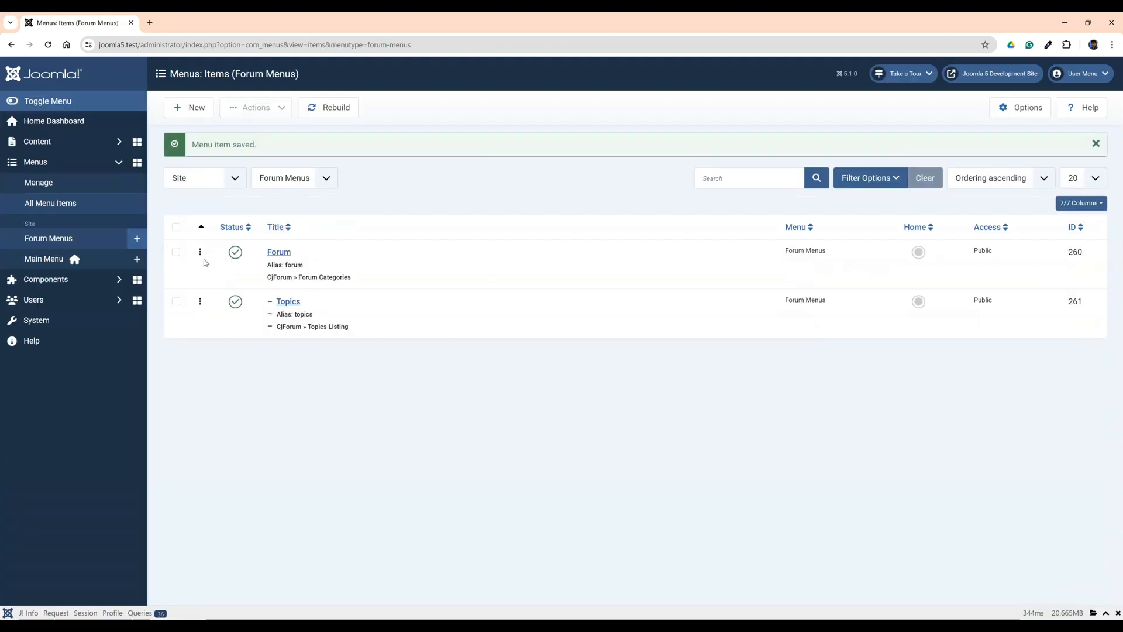
Step: Add and save a "My First Parent Category" menu item under Forum, using the CjForum Forum Category type with the category My Parent Forum
click(189, 108)
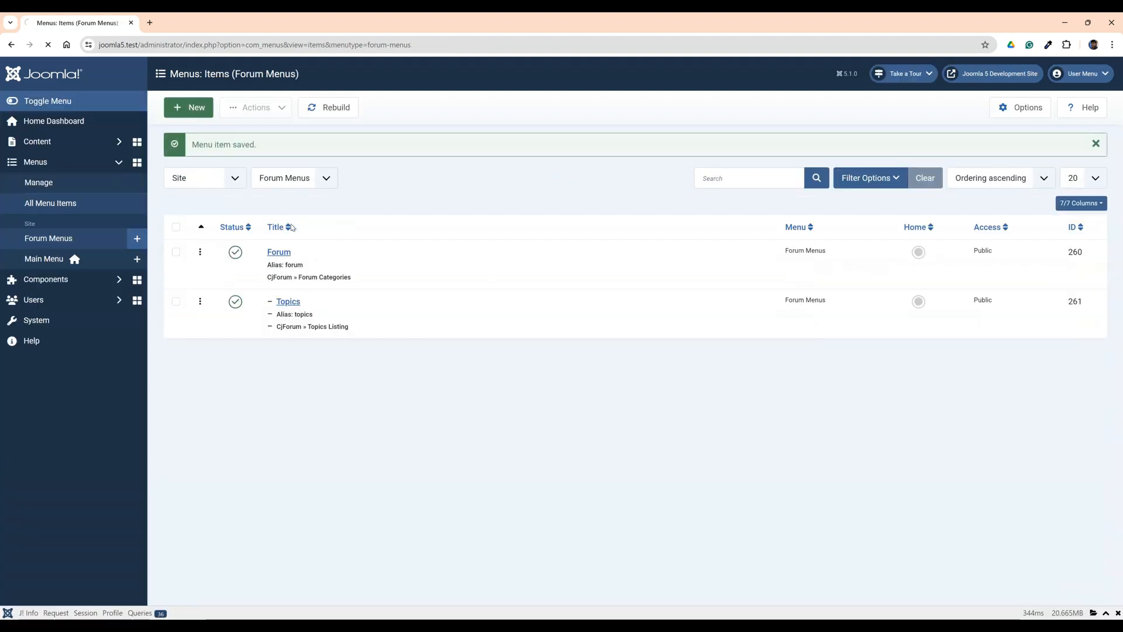
click(156, 165)
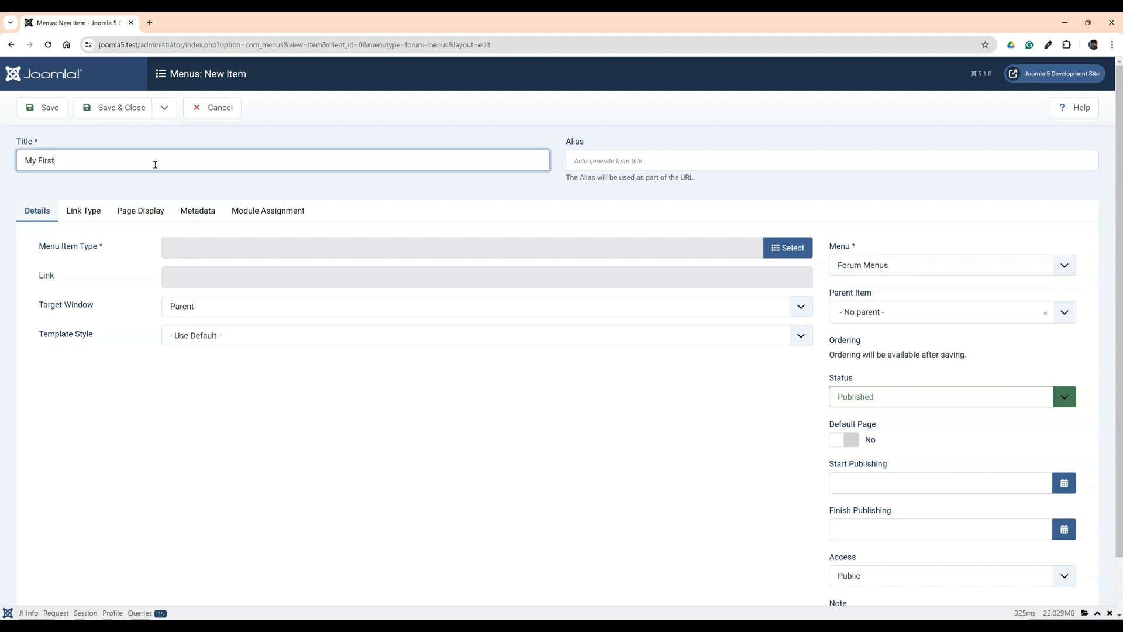
text(My First Parent Category)
click(778, 248)
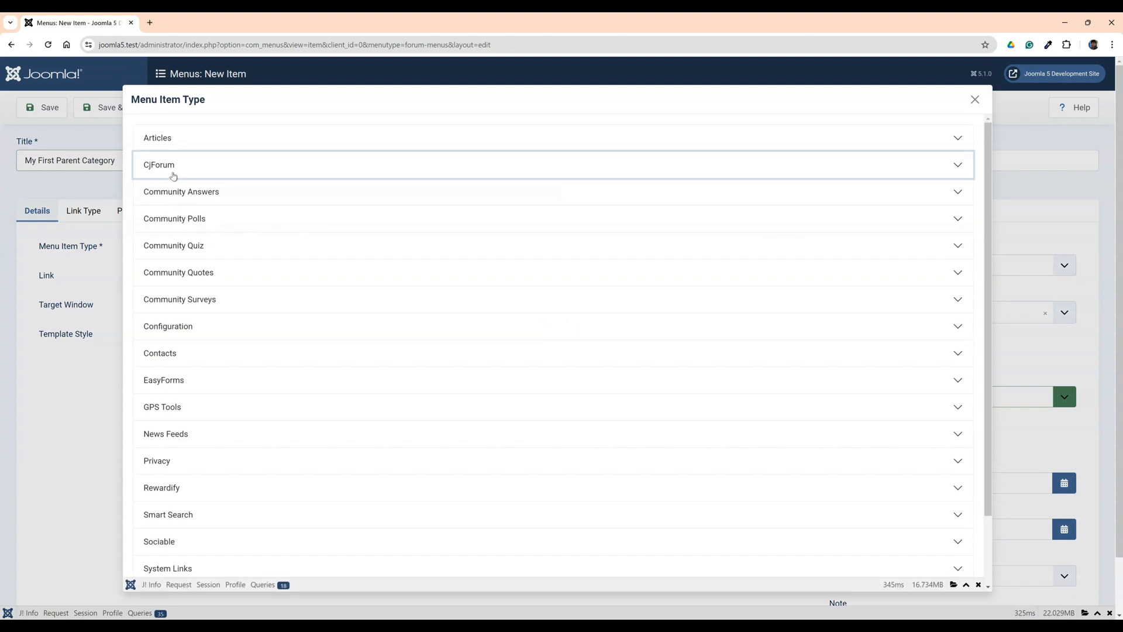
click(174, 167)
click(191, 247)
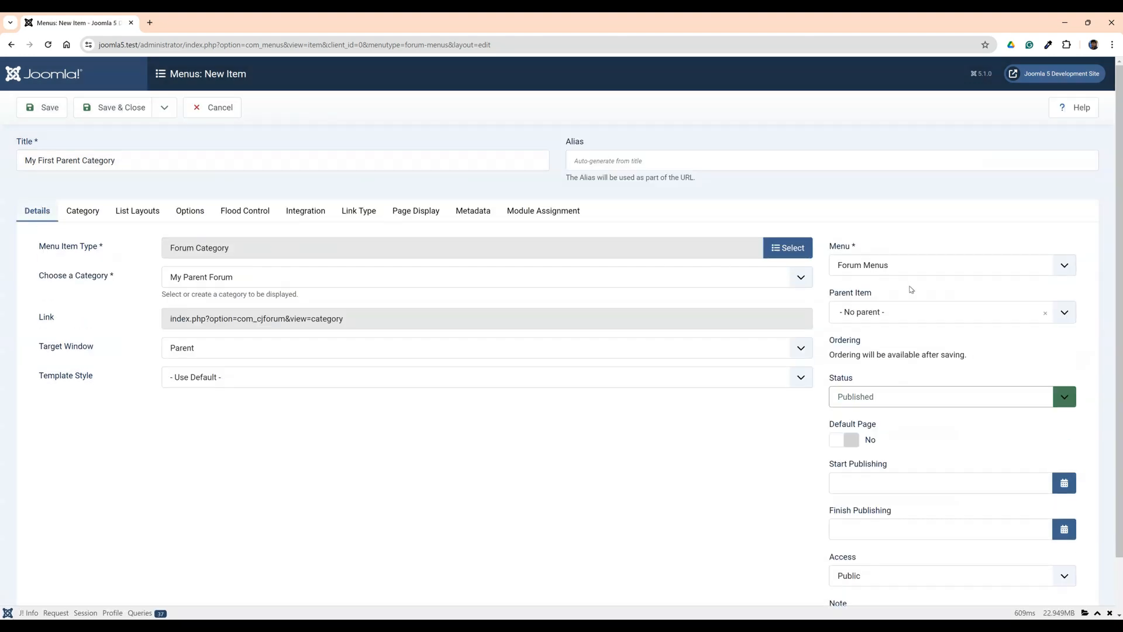
click(897, 314)
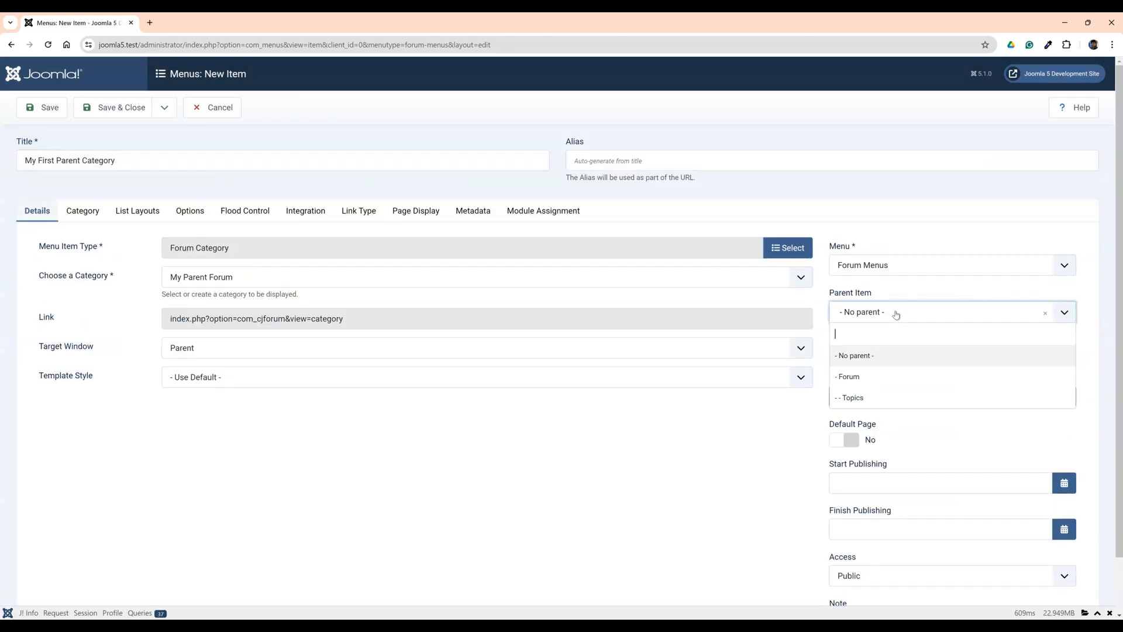
click(869, 376)
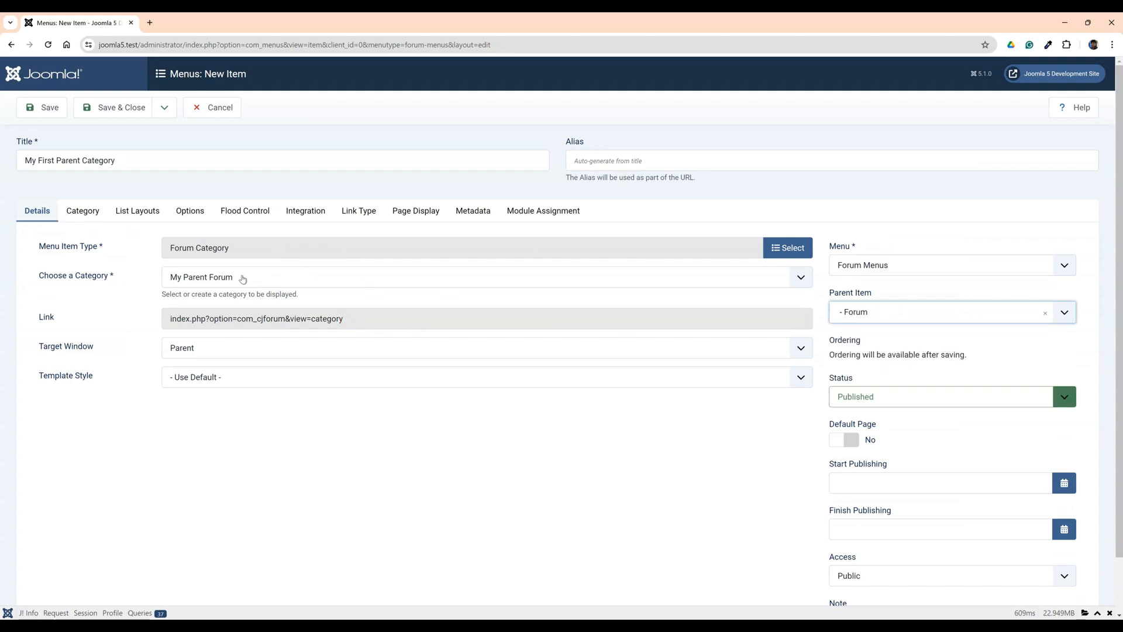
click(243, 279)
click(117, 113)
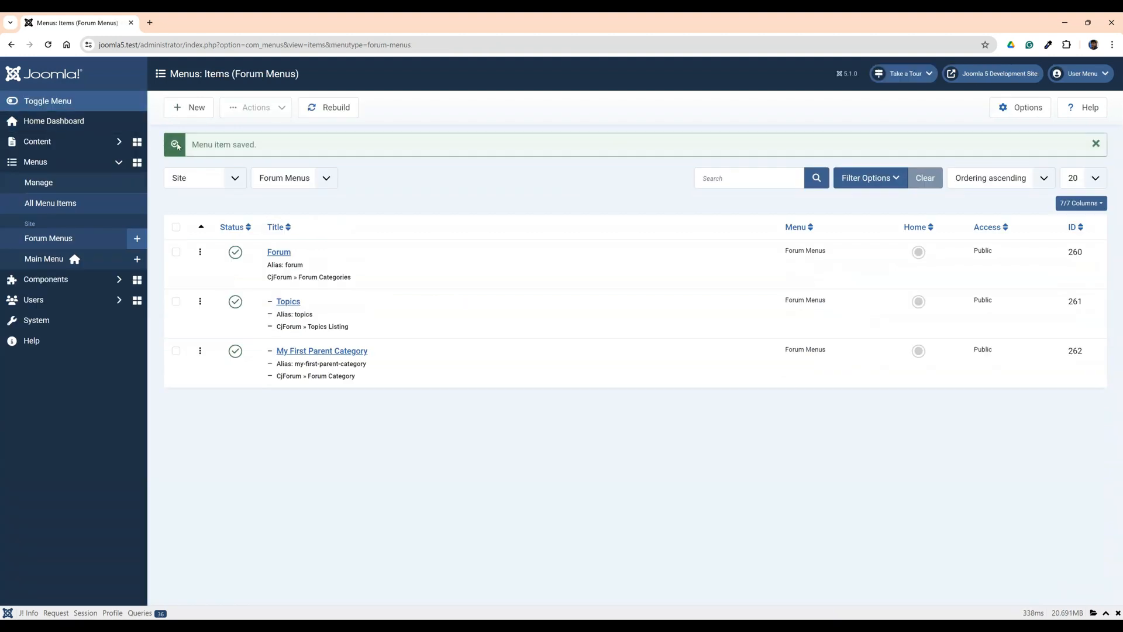
Step: Add and save a "My Second Parent Forum" menu item under Forum, using the CjForum Forum Category type with the category My Second Parent Forum
click(191, 116)
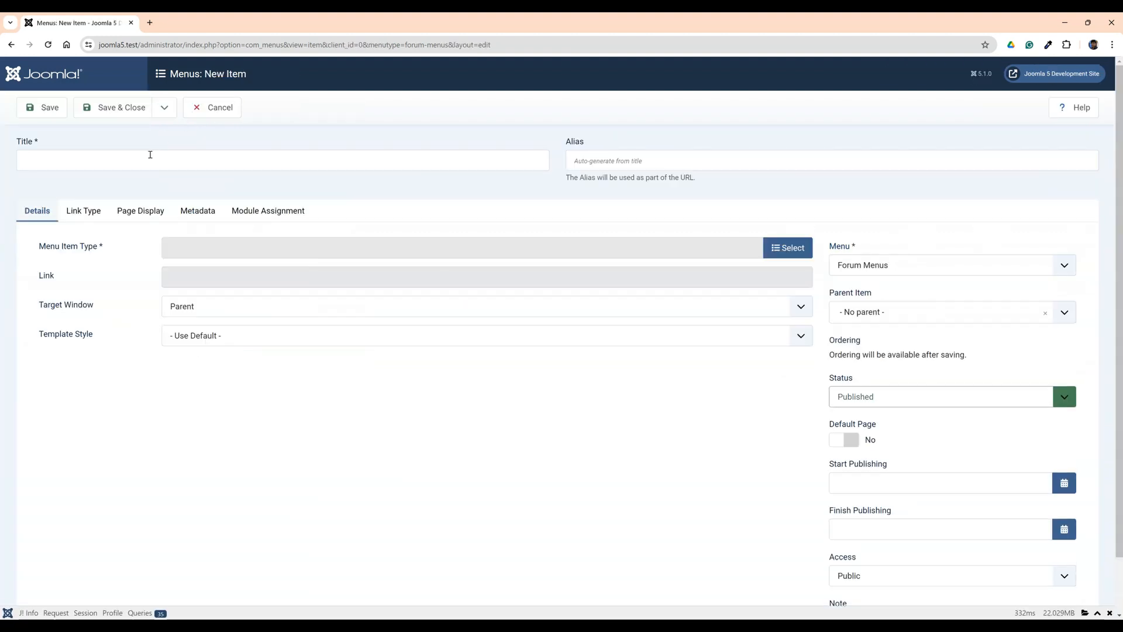
click(149, 155)
text(My Seco)
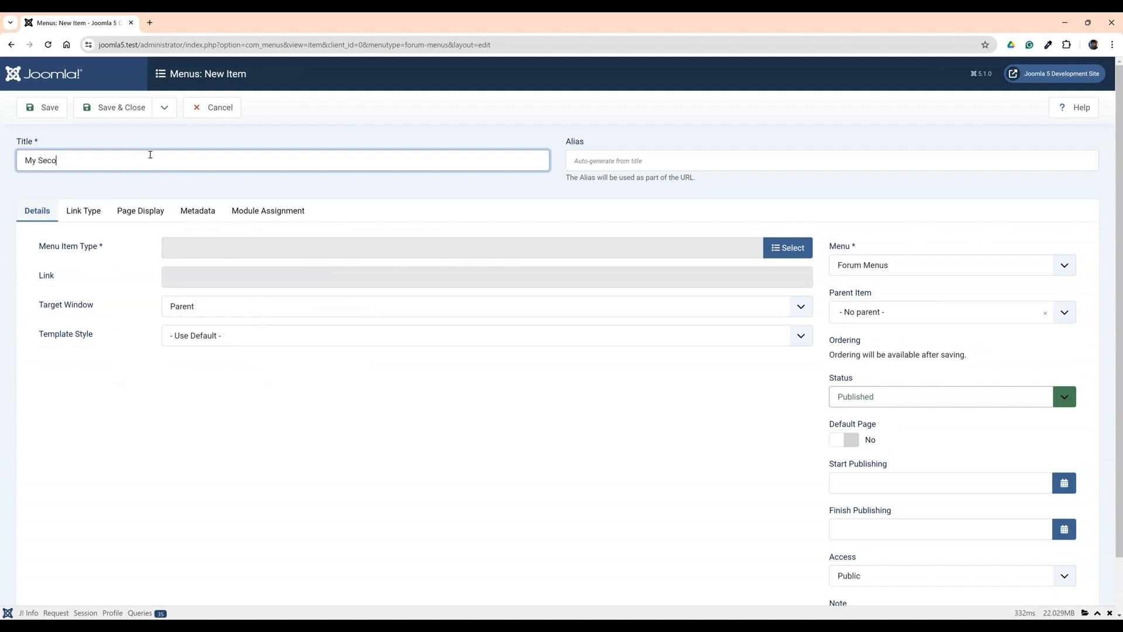
text(nd Parent Forum)
click(907, 313)
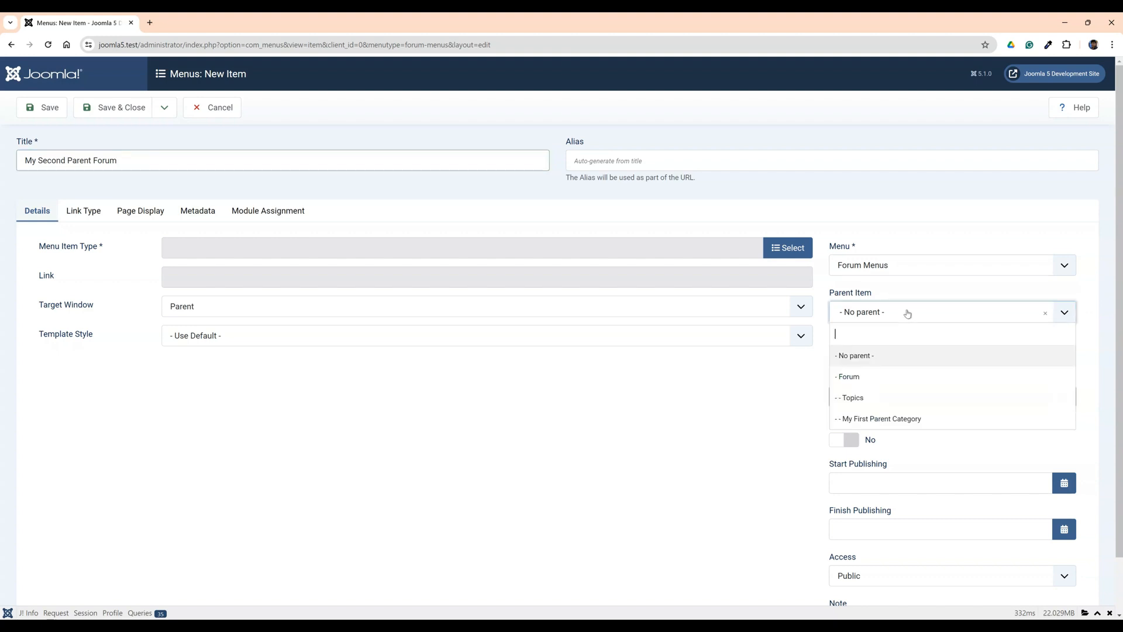
click(869, 377)
click(787, 248)
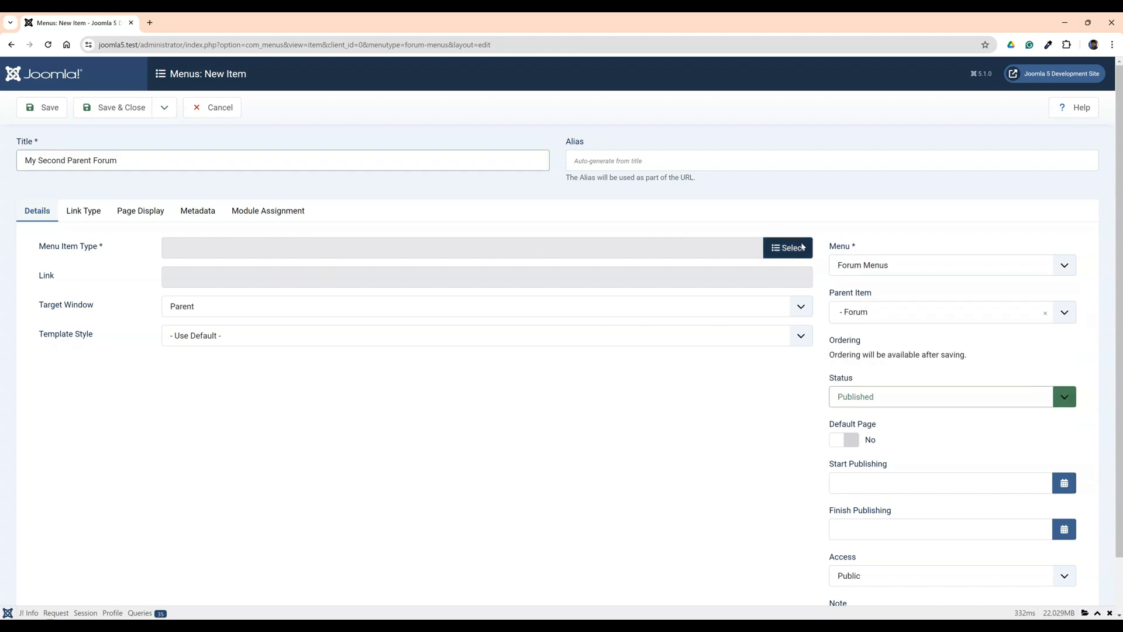
click(200, 171)
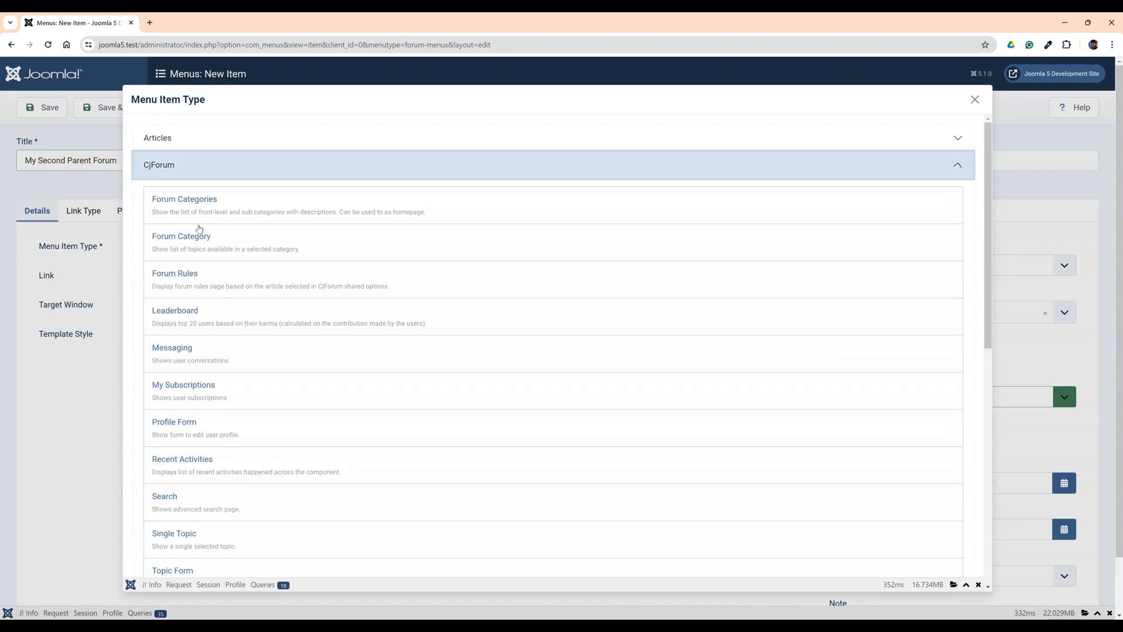
click(197, 246)
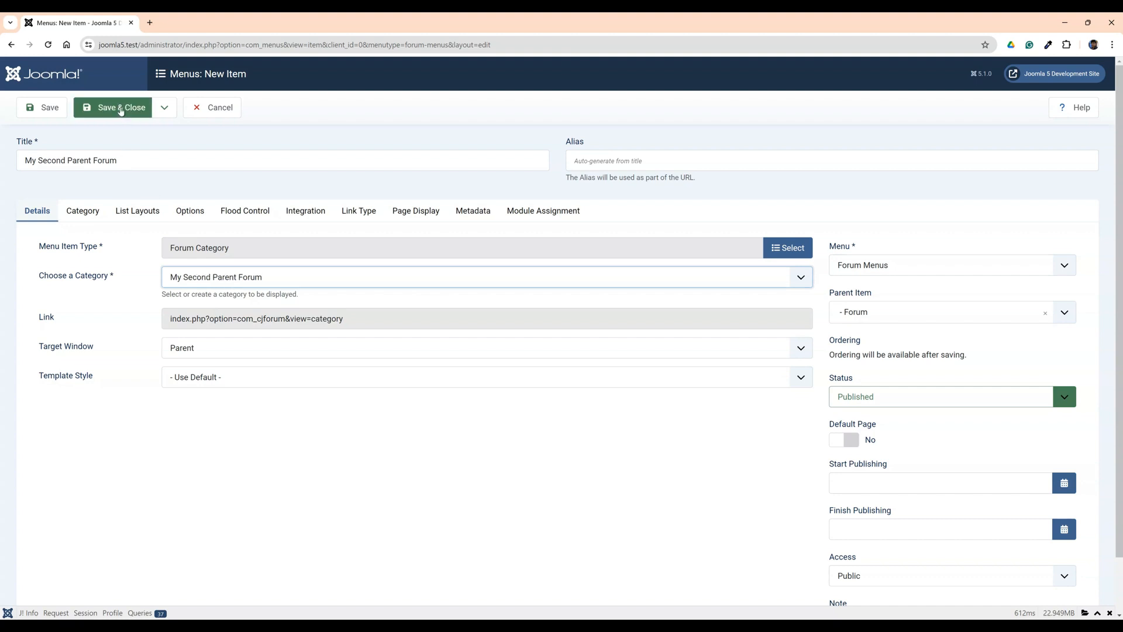
click(120, 108)
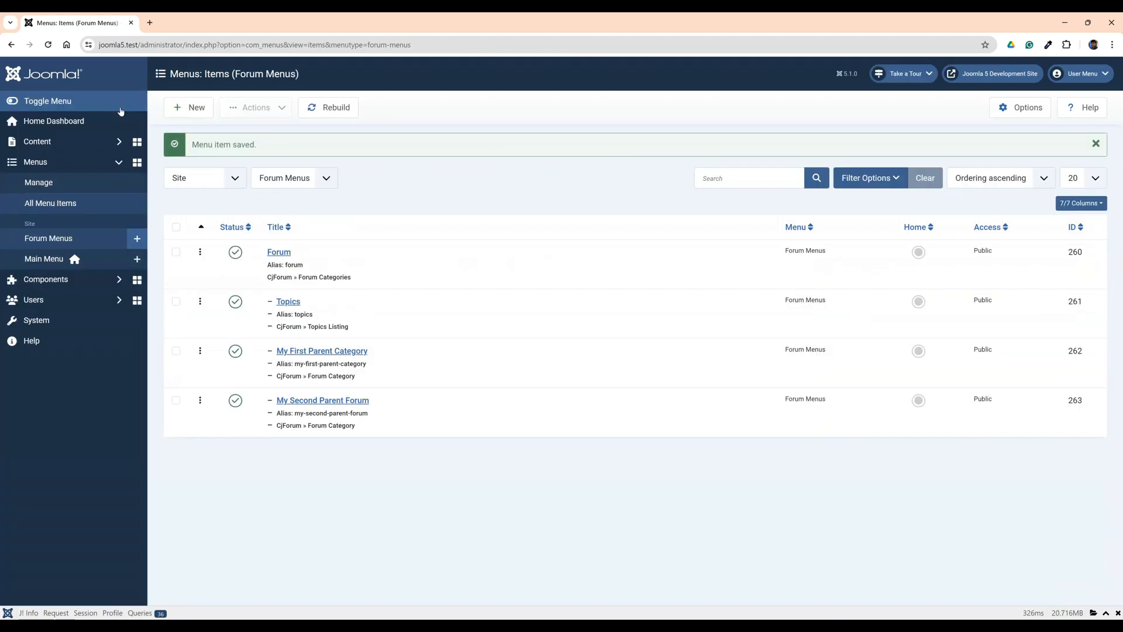
Step: Start a new item titled "Forum" in the Main Menu and set its type to Menu Item Alias from System Links
click(52, 261)
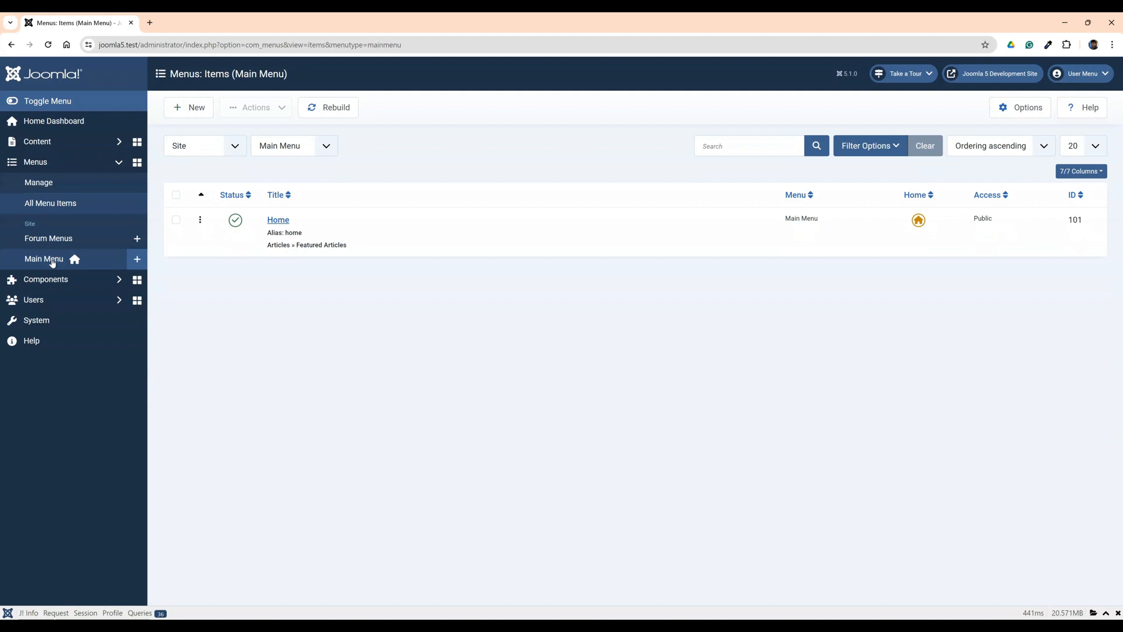
click(202, 114)
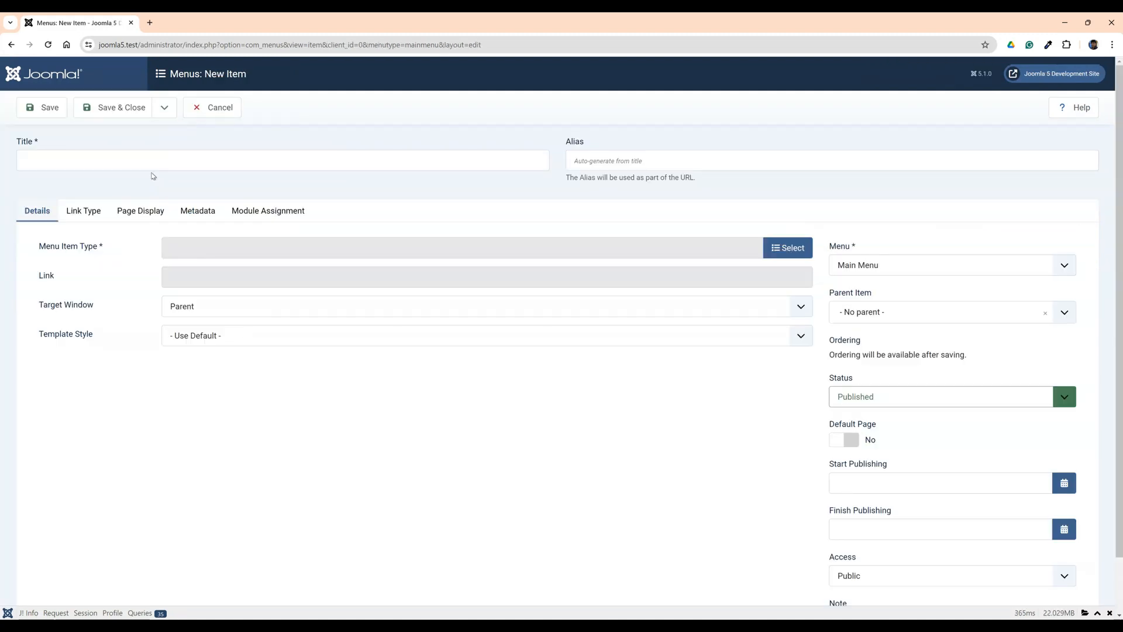
click(154, 159)
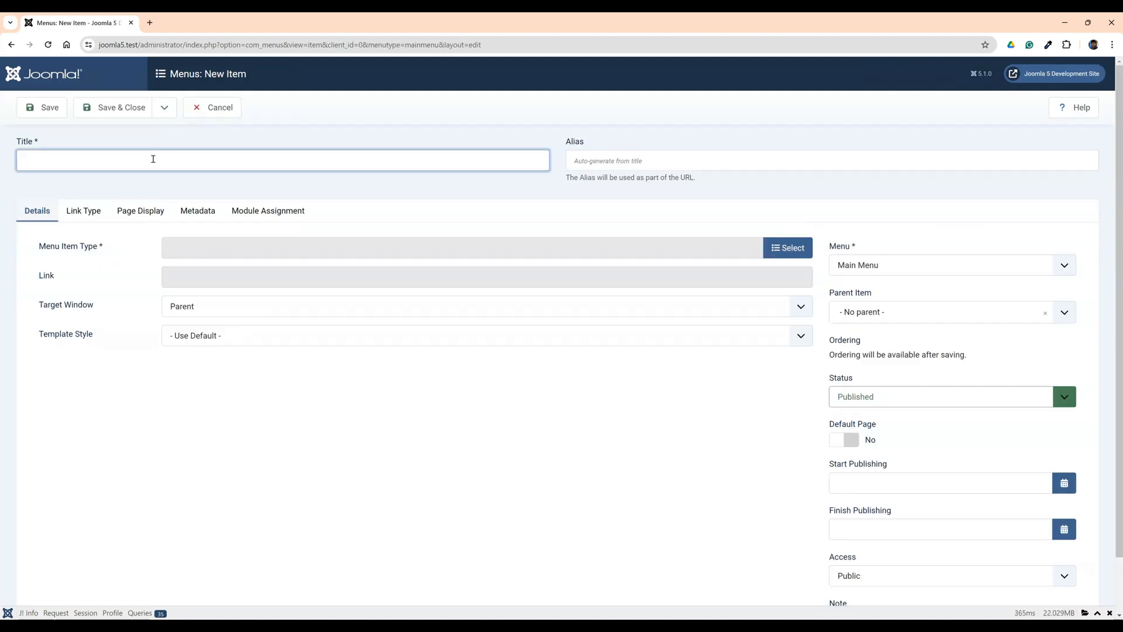
text(Forum)
click(799, 250)
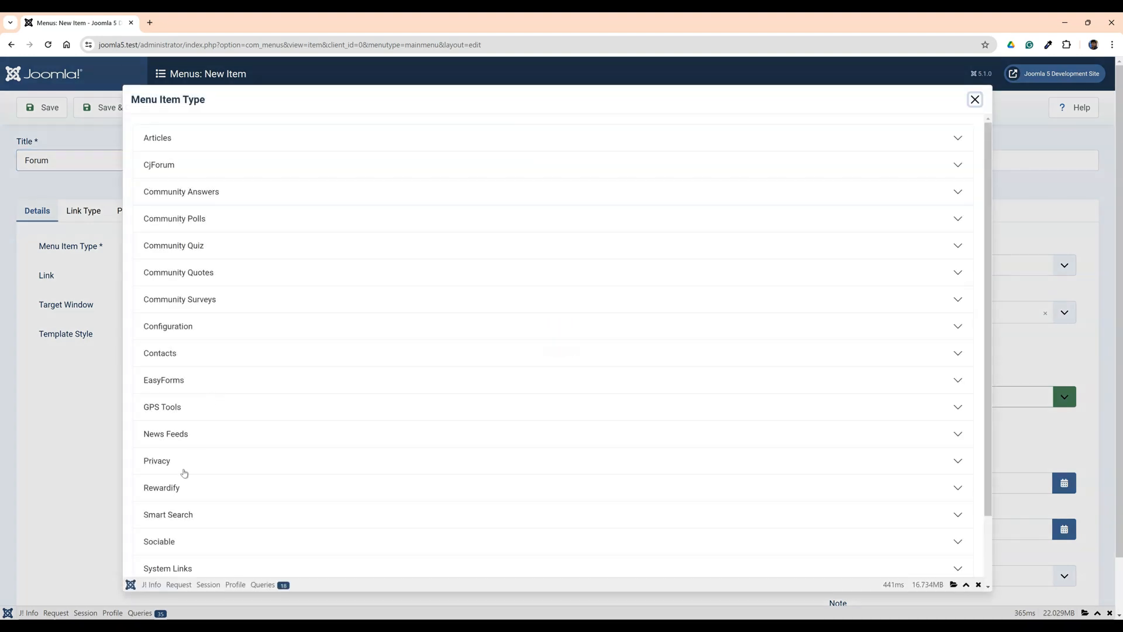
scroll(183, 471, down, 3)
click(177, 488)
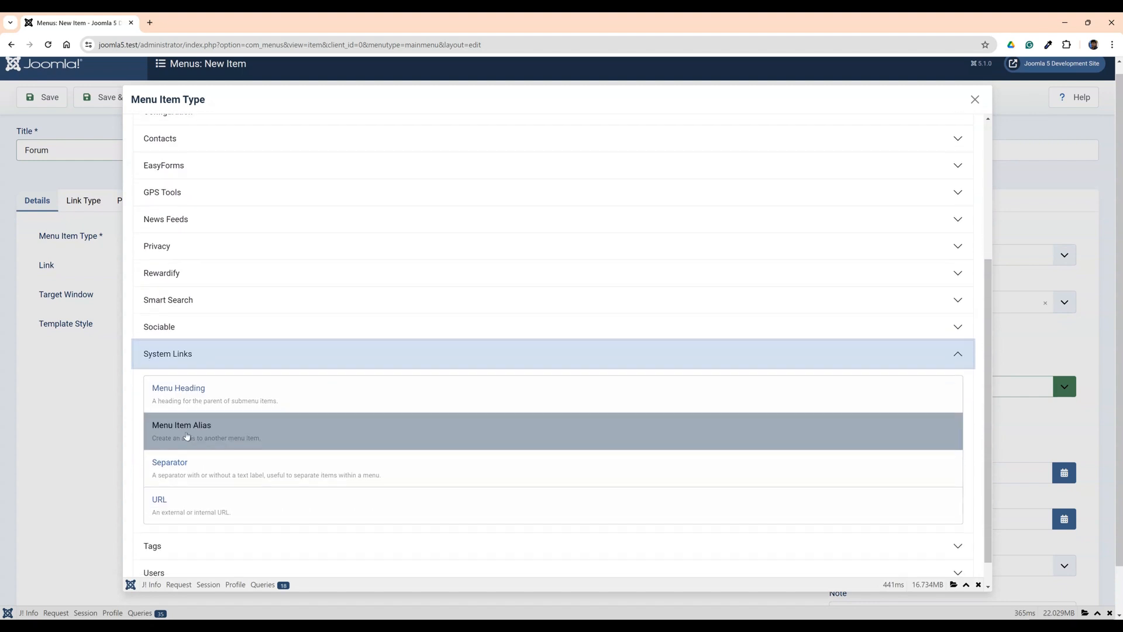
click(187, 436)
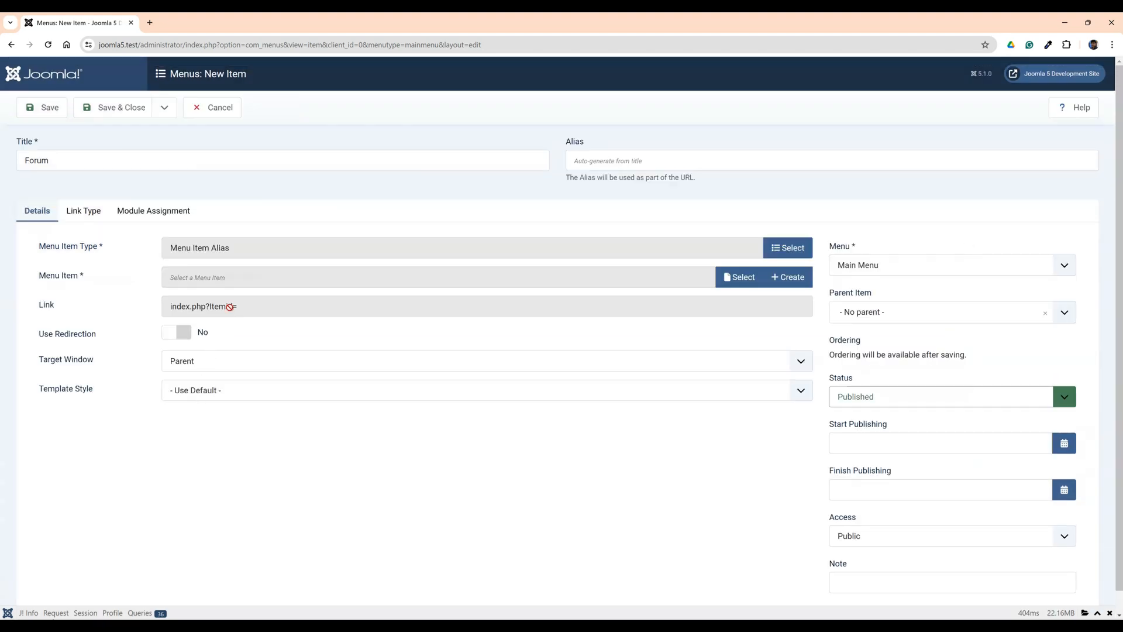
Step: Link the alias item to the Forum item from Forum Menus and try to save and close it
click(743, 278)
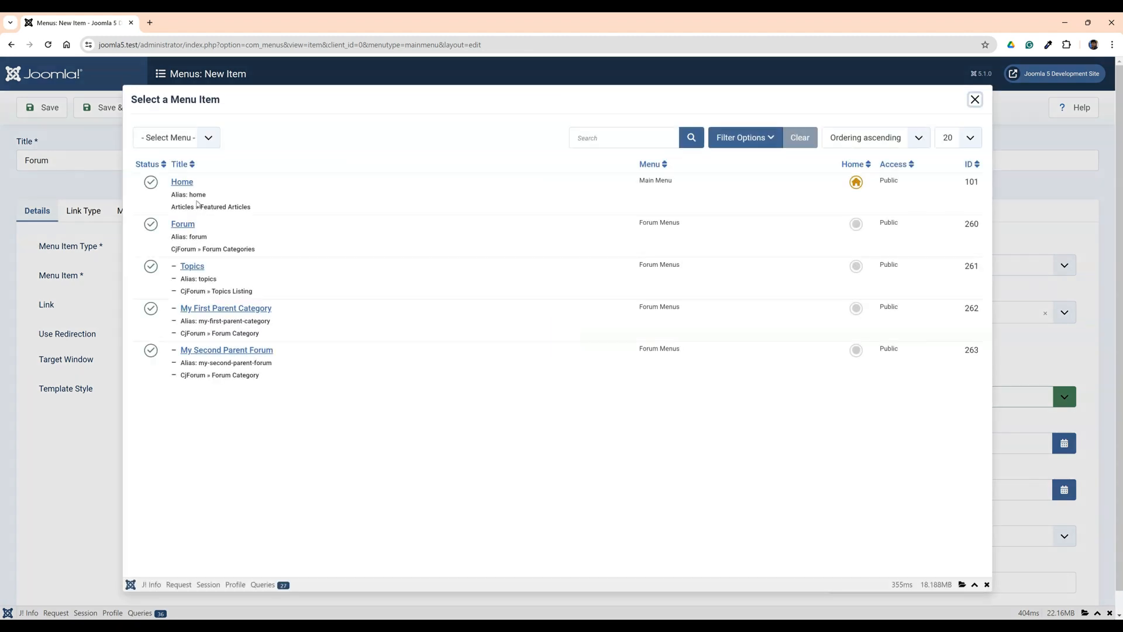
click(197, 141)
click(188, 169)
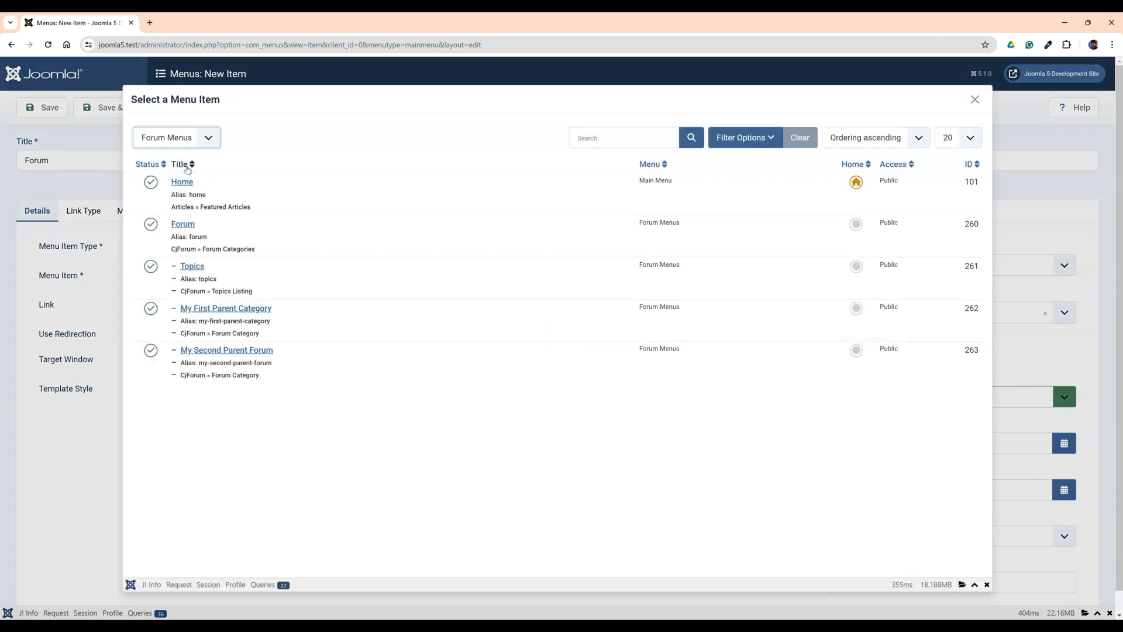
click(183, 182)
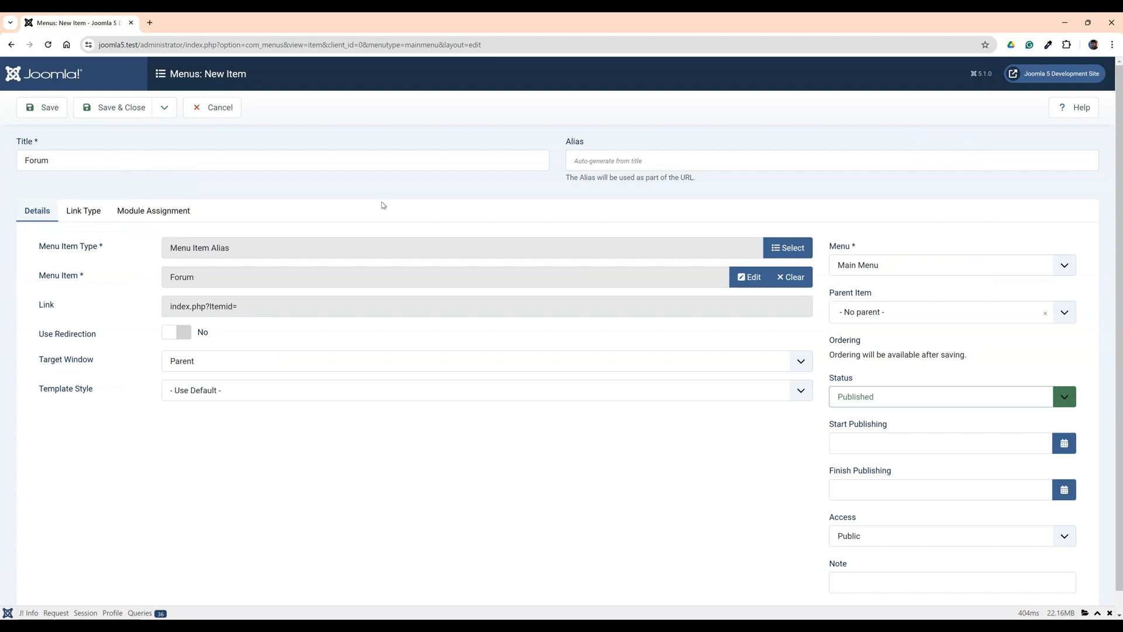
click(99, 112)
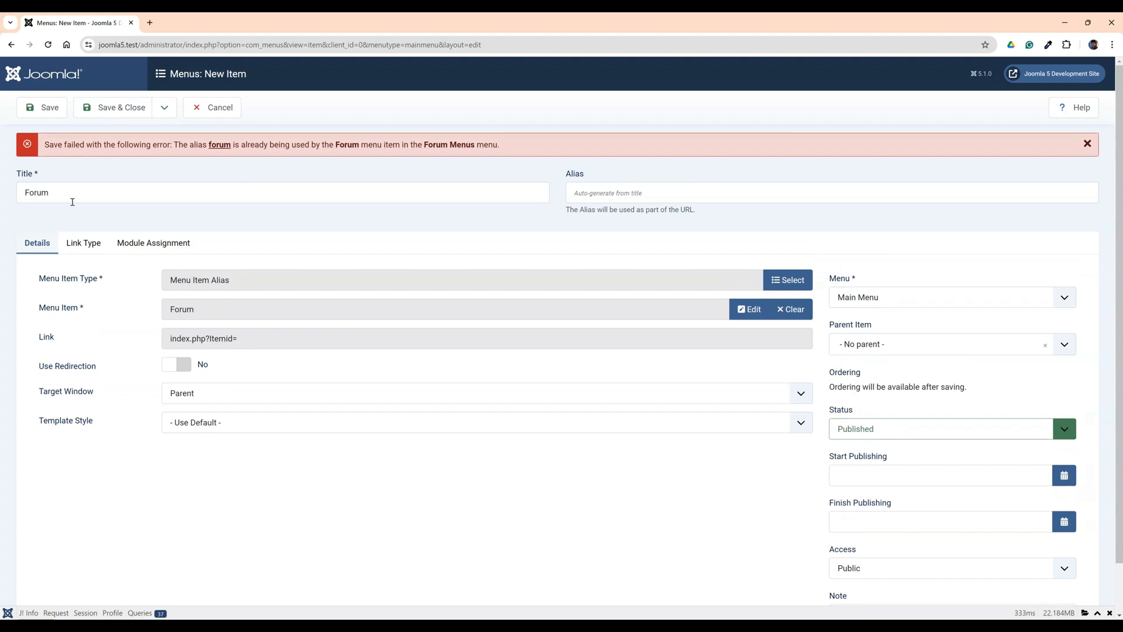
Step: Set the new Main Menu item's alias to "forum-alias", and save and close it
click(72, 196)
click(713, 187)
text(for)
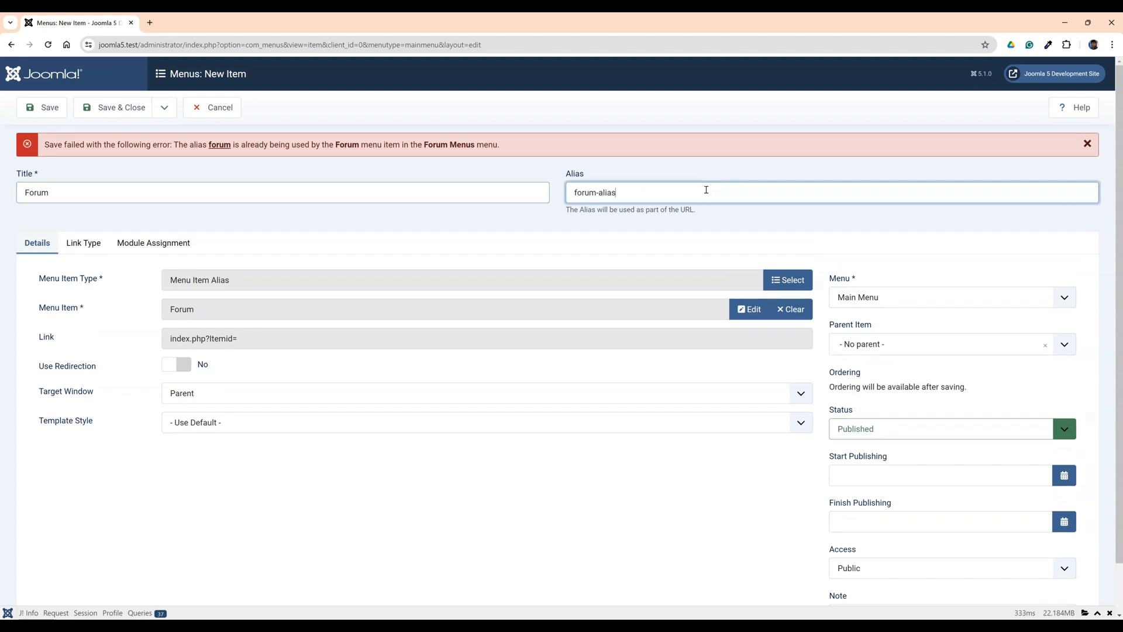
text(um-alias)
click(124, 109)
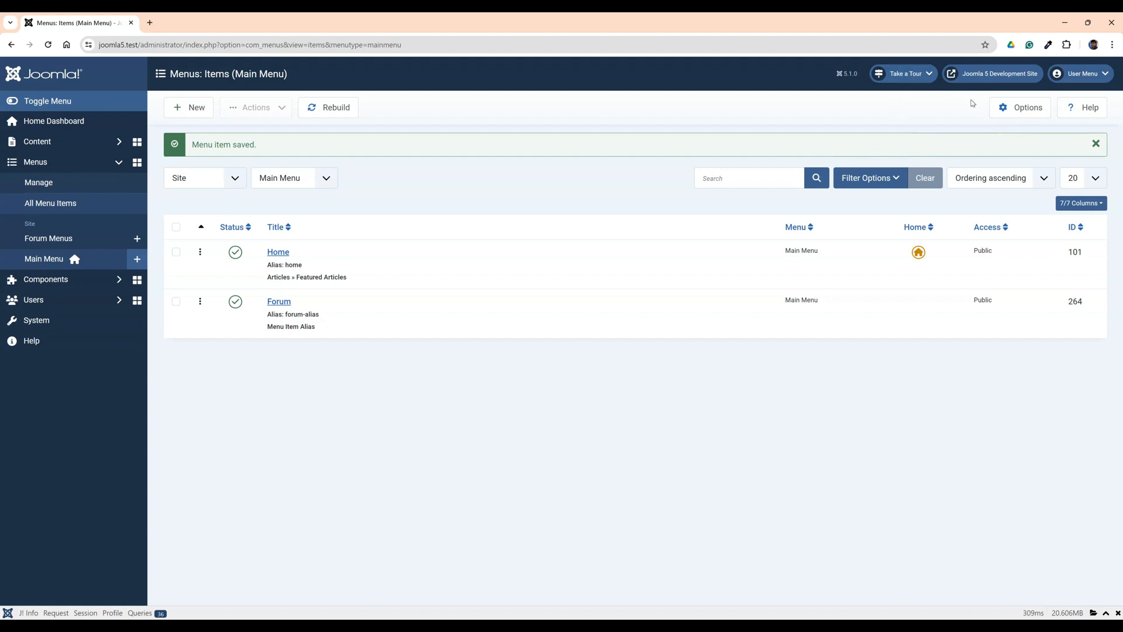
Step: Open the Joomla 5 Development Site front end and view the Forum page from its Main Menu
click(1002, 74)
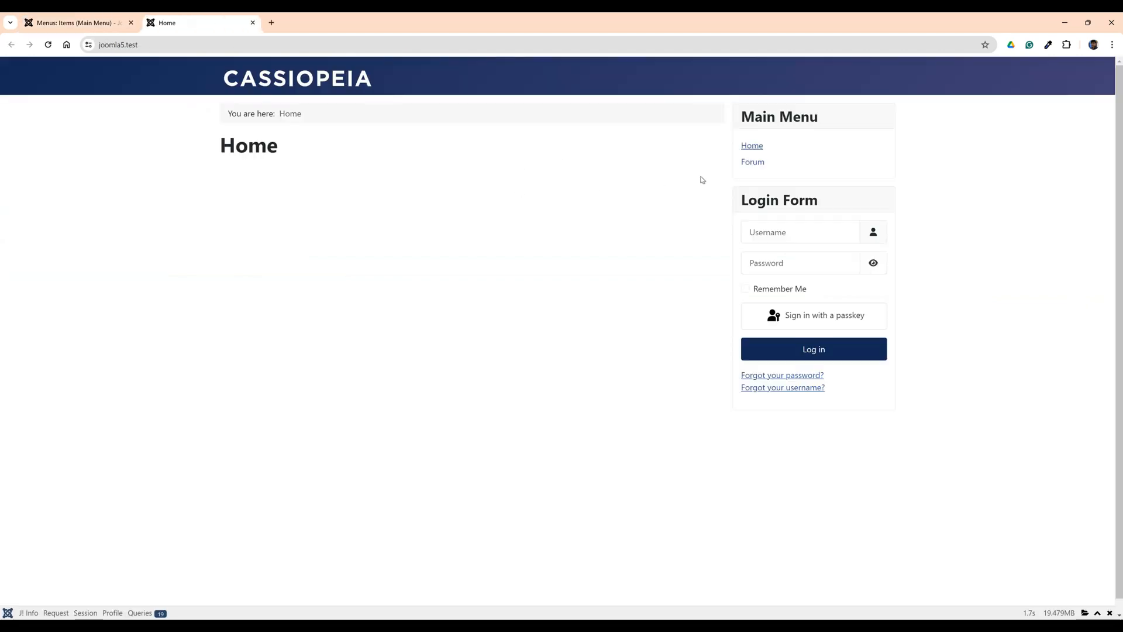
click(754, 164)
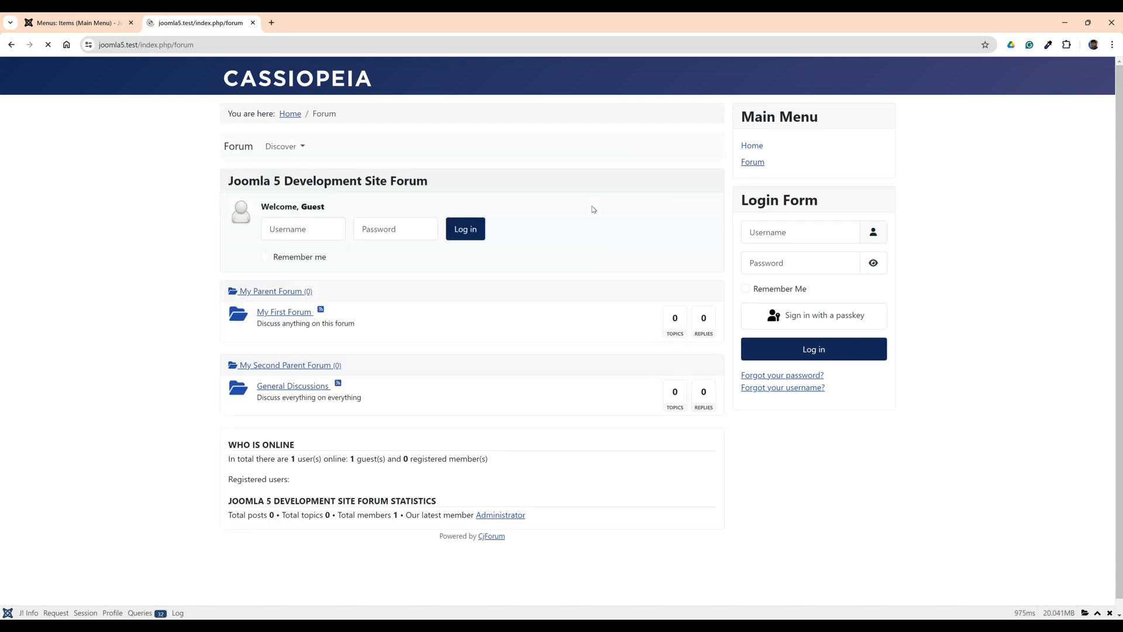